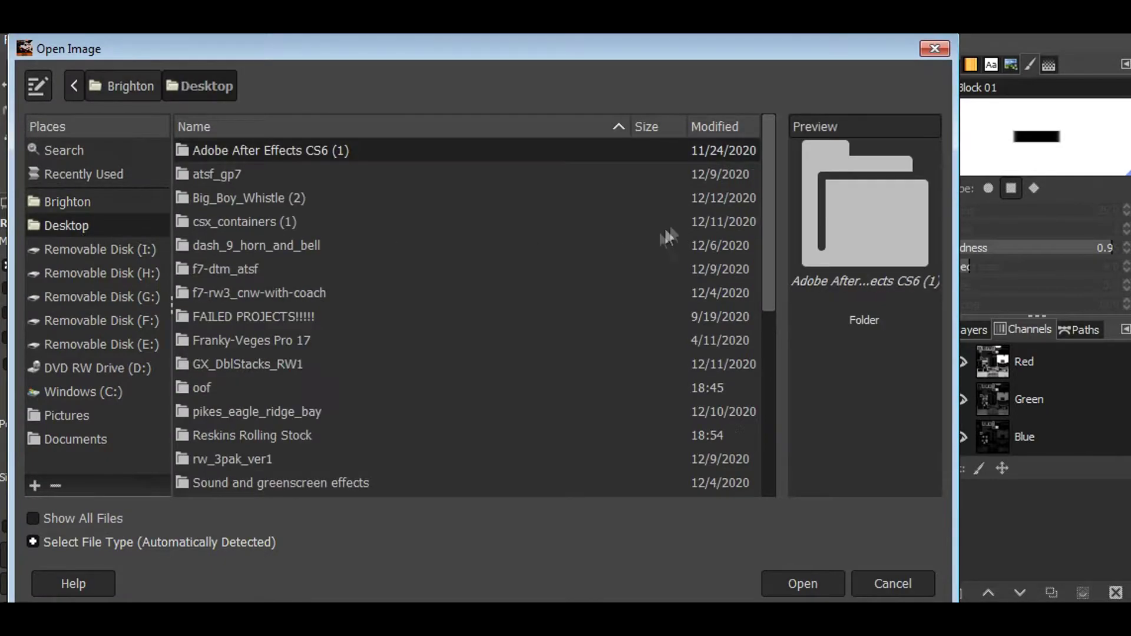
click(259, 339)
click(329, 319)
click(308, 367)
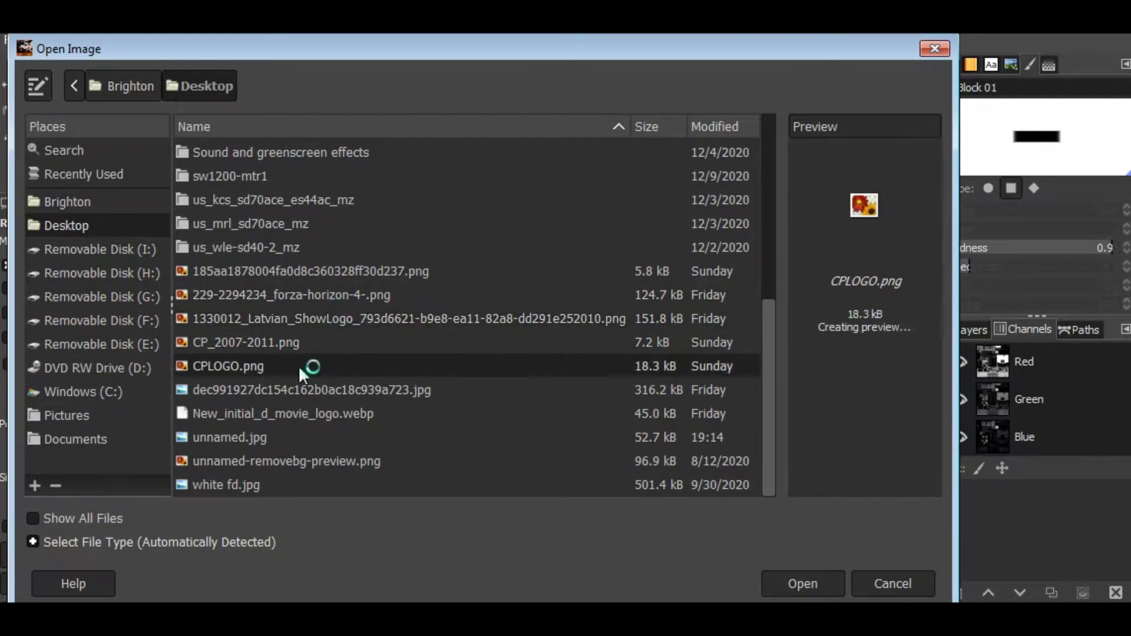
double_click(277, 271)
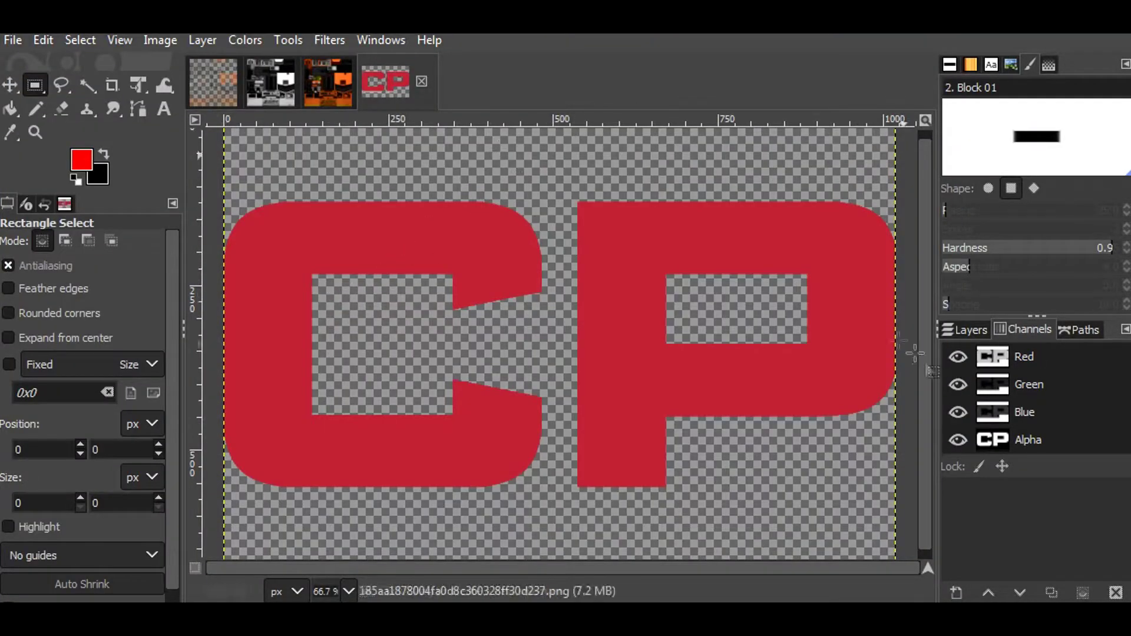
click(422, 81)
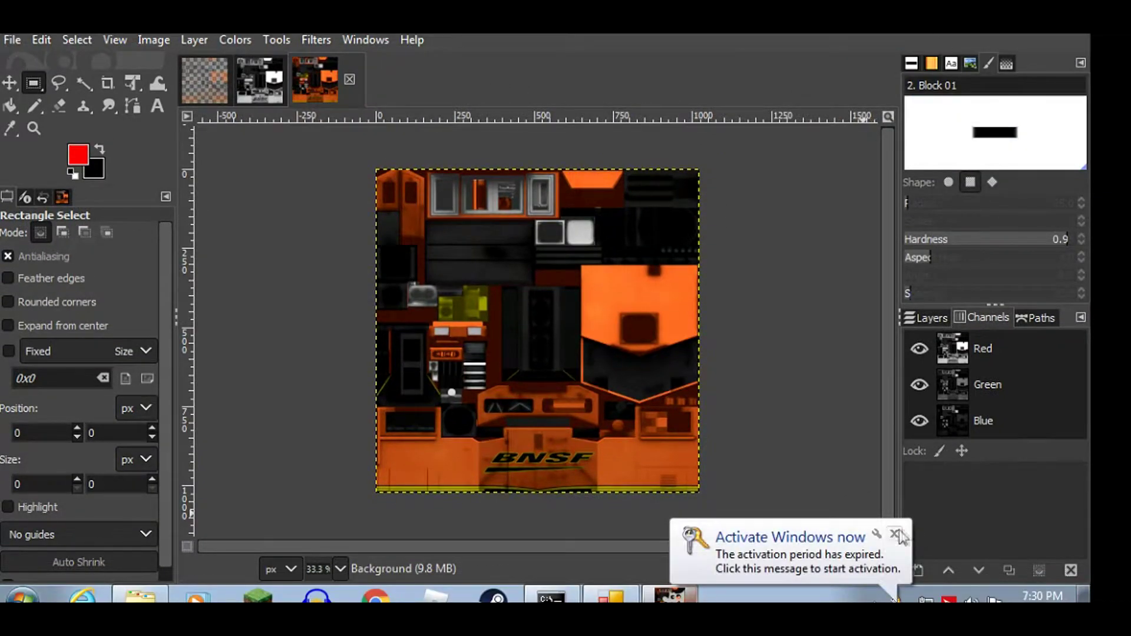
click(896, 534)
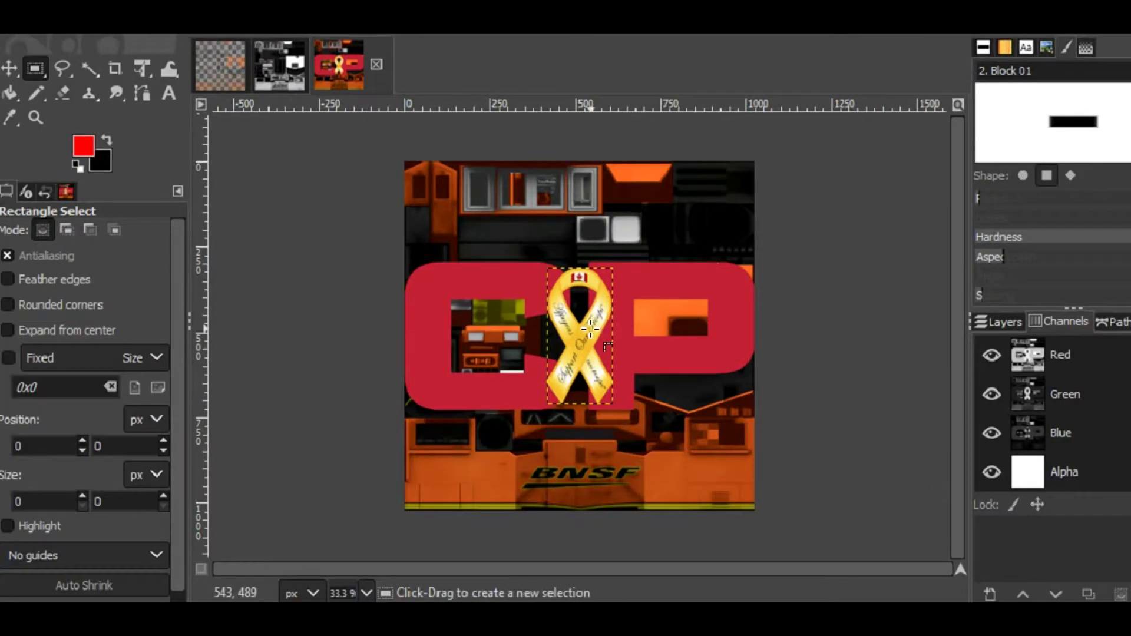
- Shrink the yellow ribbon layer to about half its size with Unified Transform and apply it
click(571, 342)
click(115, 70)
click(571, 354)
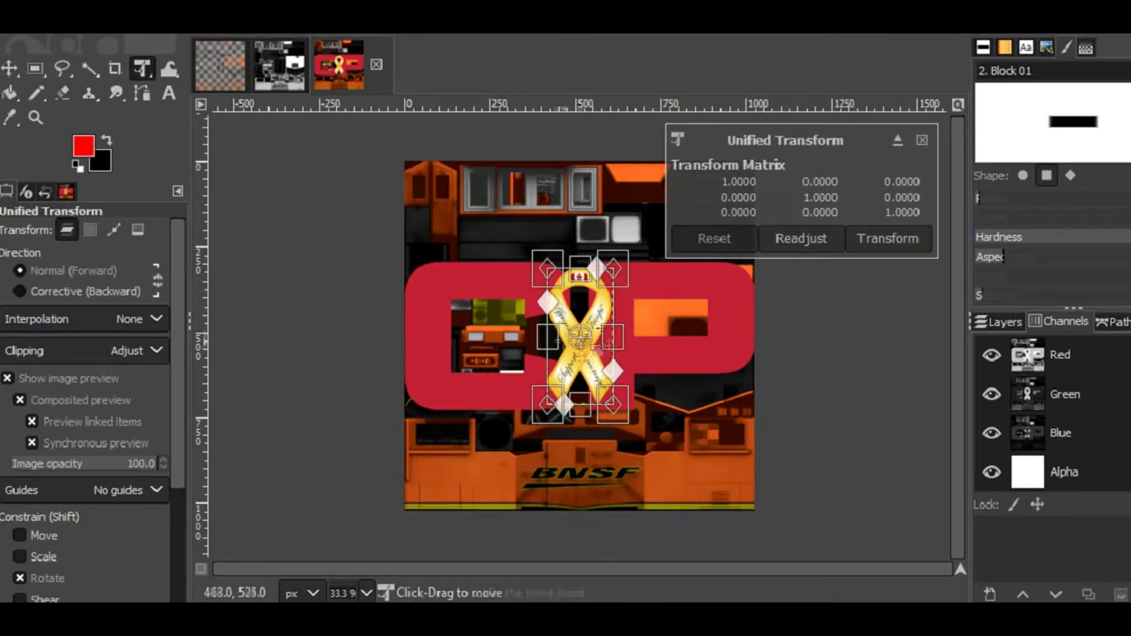
scroll(597, 330, up, 1)
drag(624, 245, 597, 307)
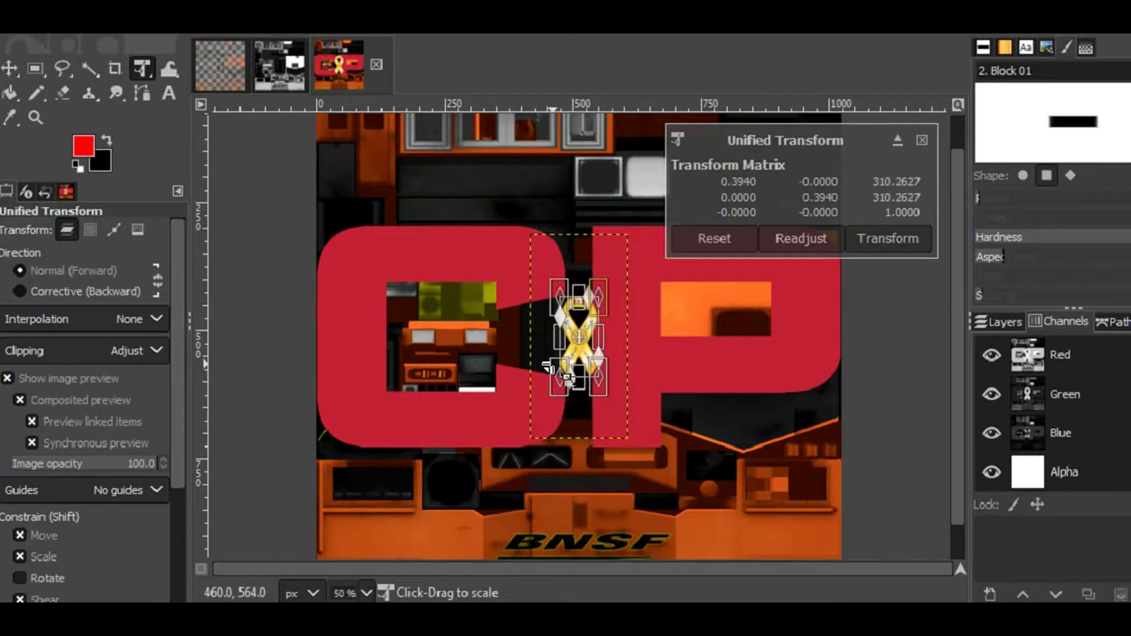
drag(556, 364, 561, 366)
drag(595, 299, 632, 297)
drag(603, 342, 615, 343)
click(858, 247)
- Move the ribbon onto the orange panel at the texture's lower left, scale it down further to fit, and apply the transform
drag(579, 308, 452, 497)
key(plus)
key(plus)
drag(960, 341, 960, 469)
drag(565, 570, 503, 570)
scroll(504, 578, left, 2)
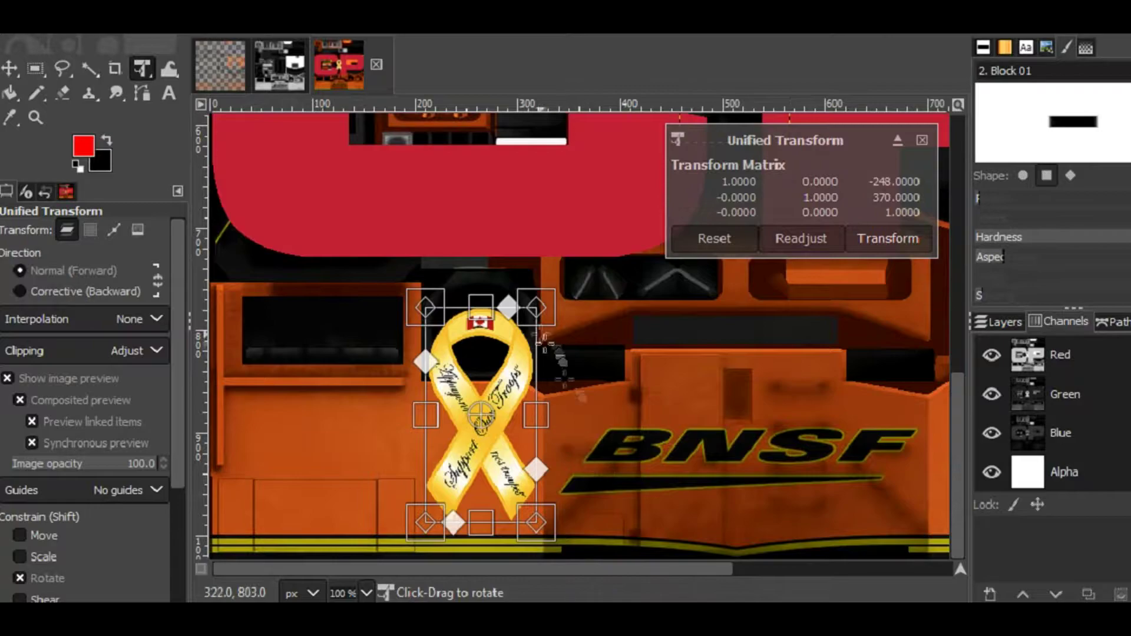
drag(539, 312, 316, 433)
drag(434, 569, 337, 563)
click(879, 240)
- Make the red CP logo layer the active layer
scroll(339, 571, right, 4)
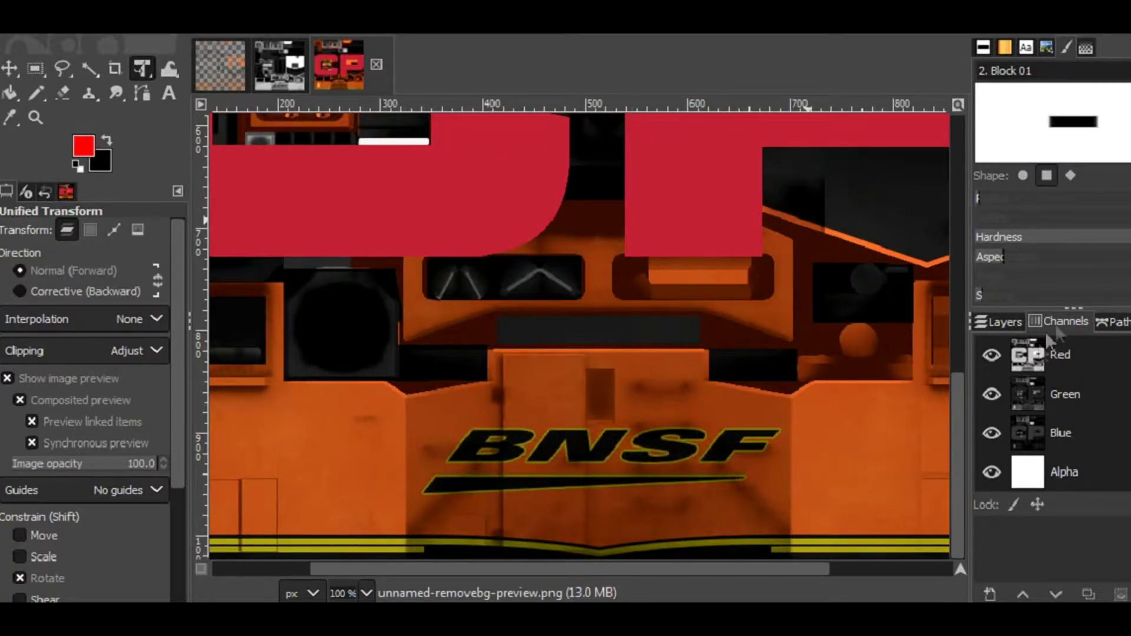
click(999, 322)
click(1102, 467)
scroll(891, 329, down, 2)
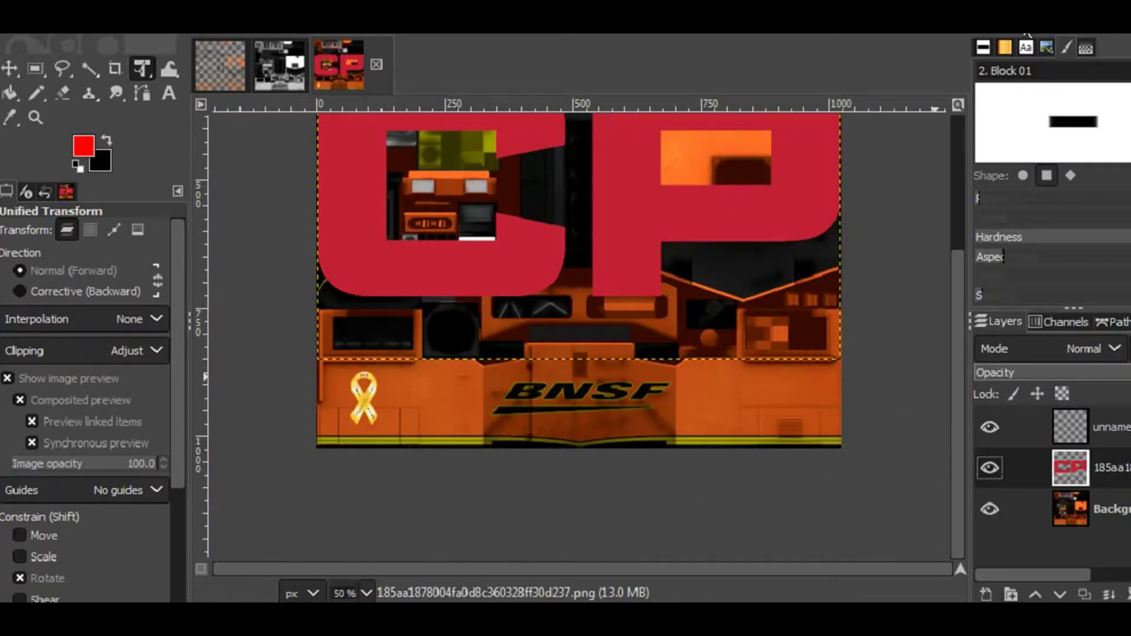
drag(961, 332, 953, 234)
click(333, 199)
drag(321, 158, 789, 347)
click(702, 242)
- Fill both letters of the CP logo with black using Bucket Fill
key(x)
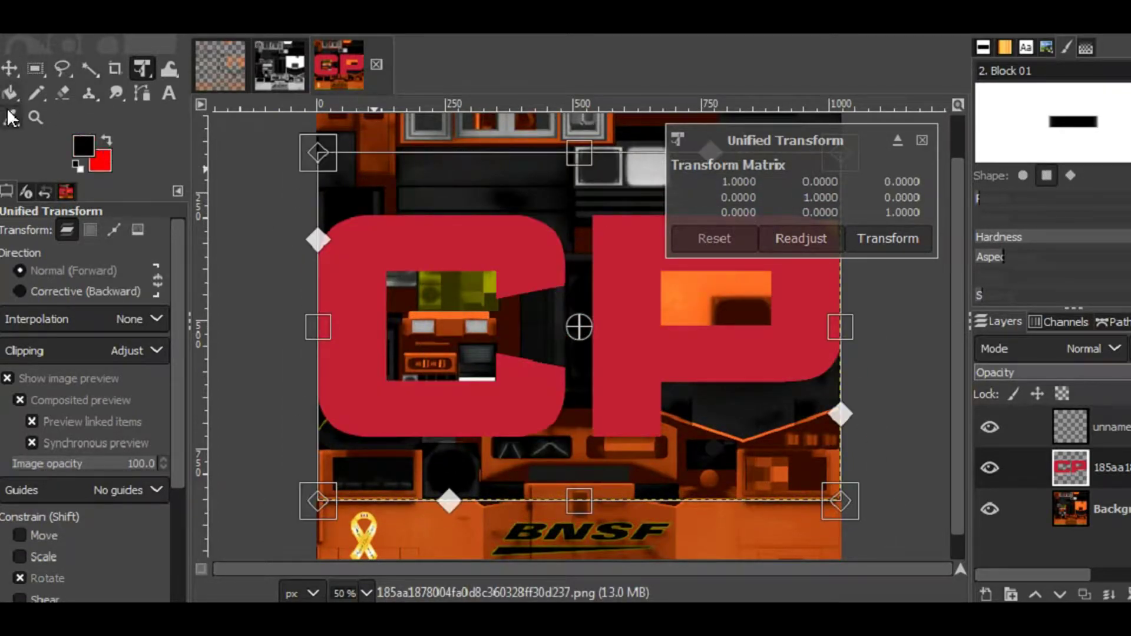
key(shift+b)
click(505, 228)
click(684, 233)
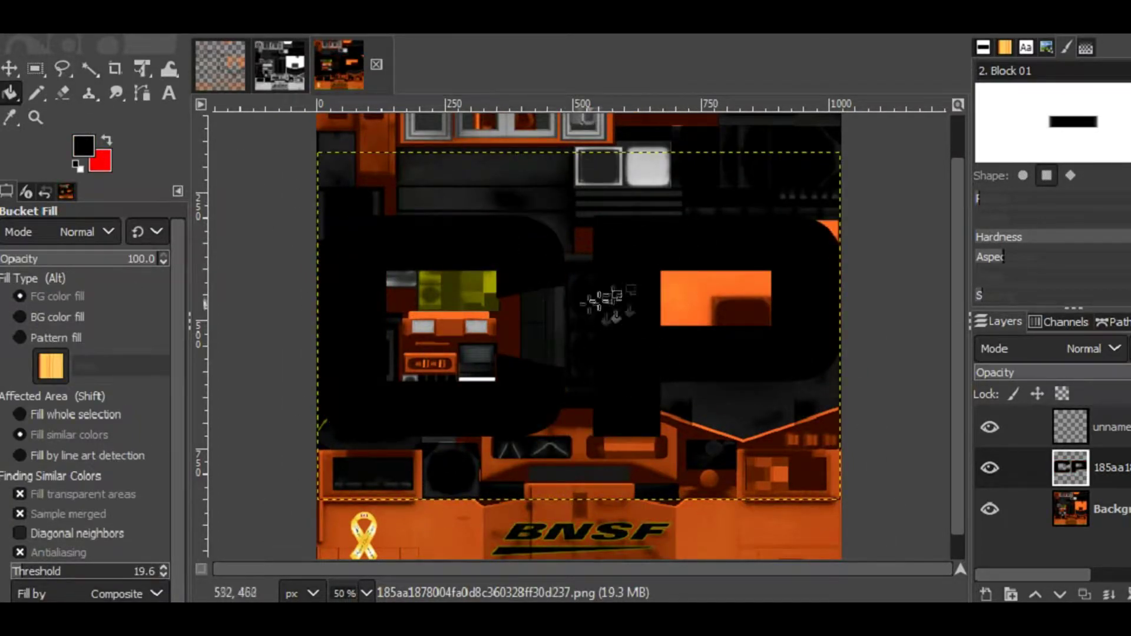
- Scale the black CP logo to about 170 px wide and place it over the centre of the BNSF lettering
click(142, 69)
click(782, 207)
drag(331, 168, 702, 360)
drag(607, 325, 611, 529)
click(366, 594)
click(355, 570)
drag(958, 362, 959, 480)
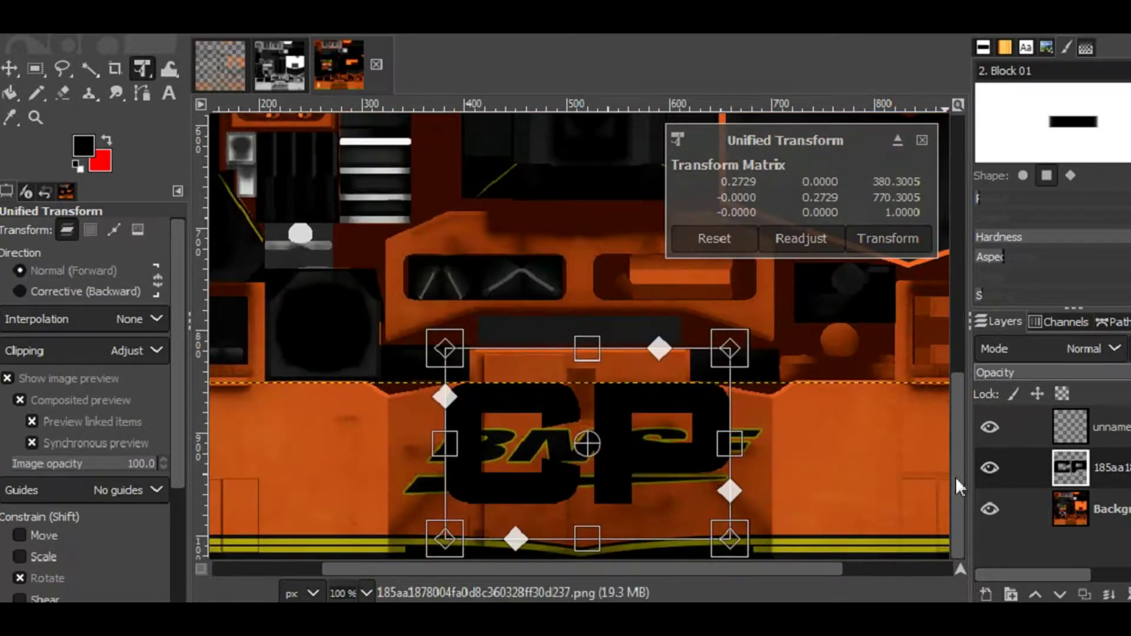
drag(459, 357, 585, 442)
click(887, 238)
- Make the Background layer active and set the foreground colour to light grey e1e1e1
click(1113, 511)
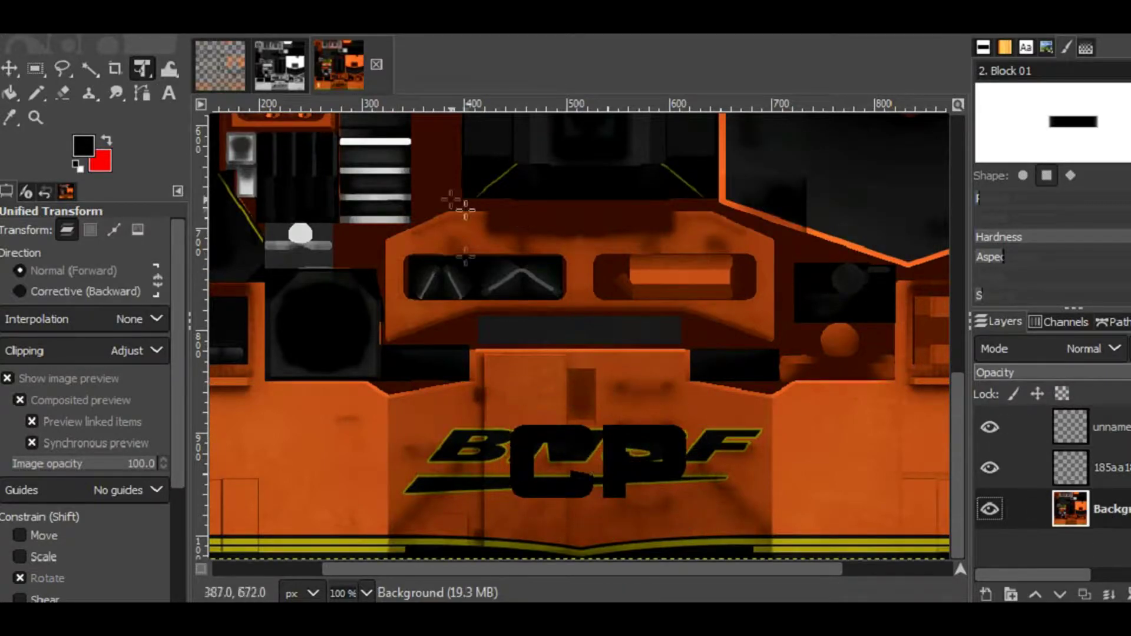
click(86, 144)
drag(538, 291, 377, 198)
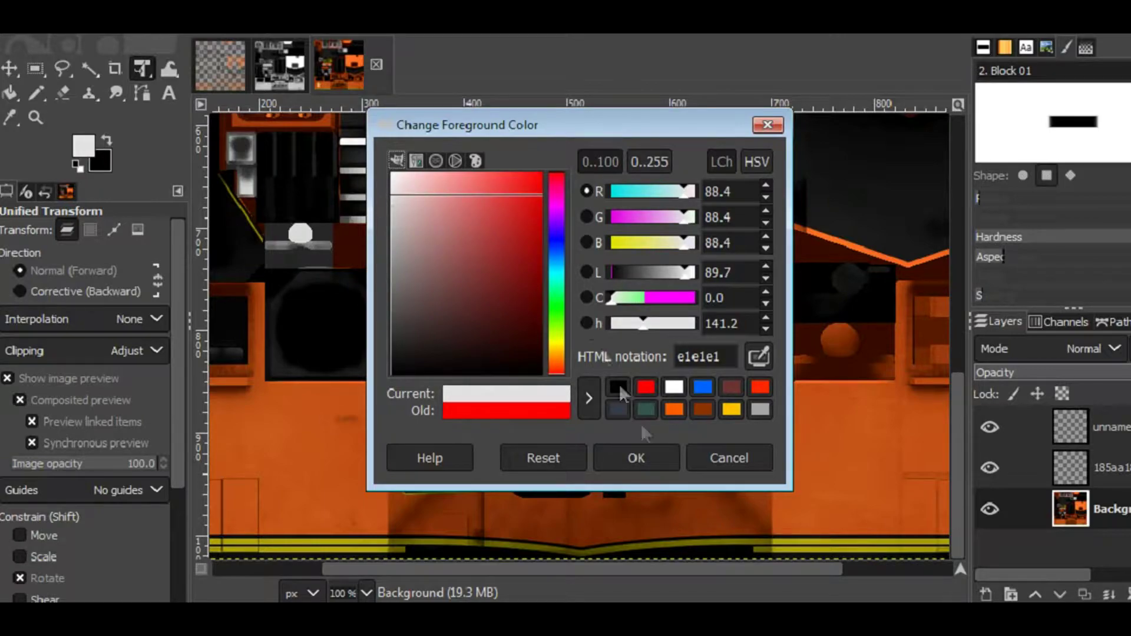
click(633, 450)
scroll(632, 448, right, 1)
click(35, 93)
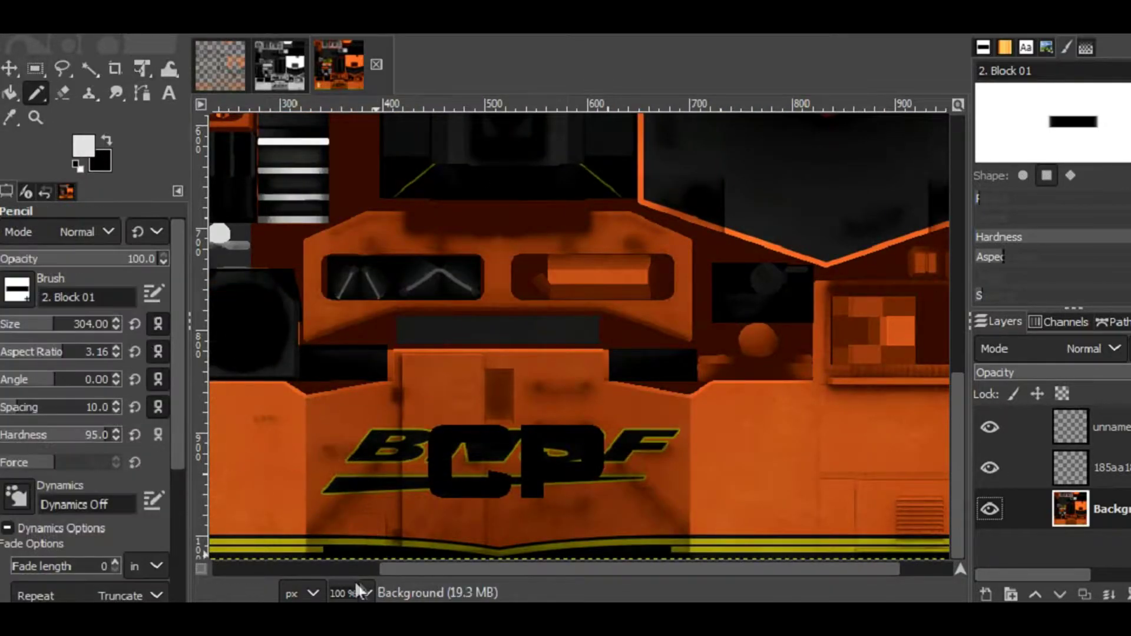
scroll(353, 592, down, 3)
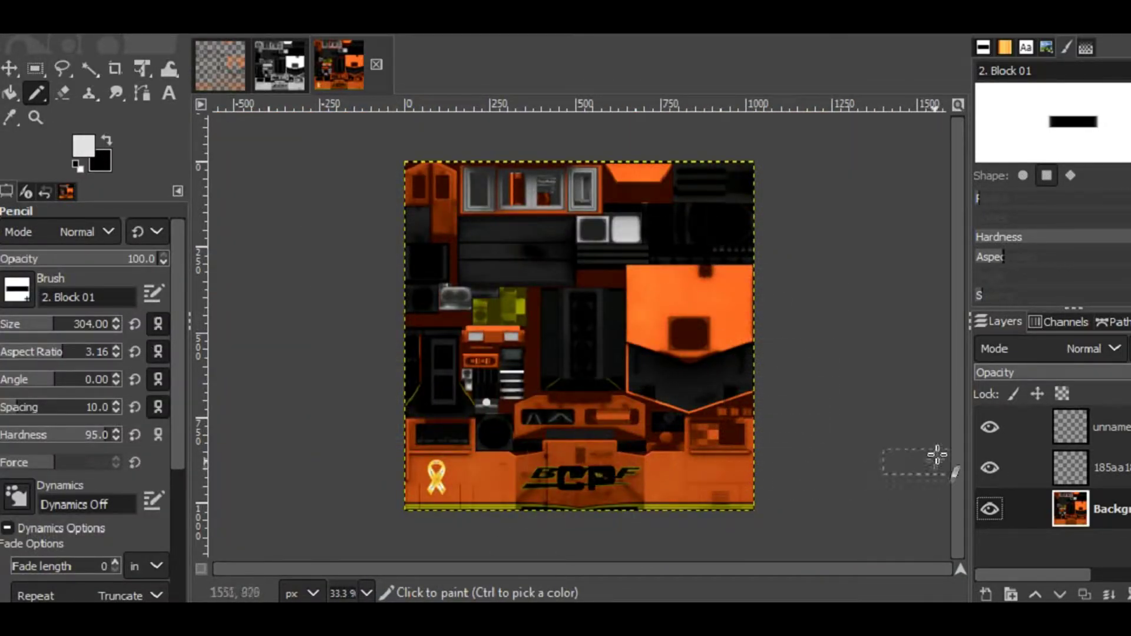
- Duplicate the small yellow ribbon and place the copy on the orange panel to the right of the CP logo
click(1105, 429)
key(shift+t)
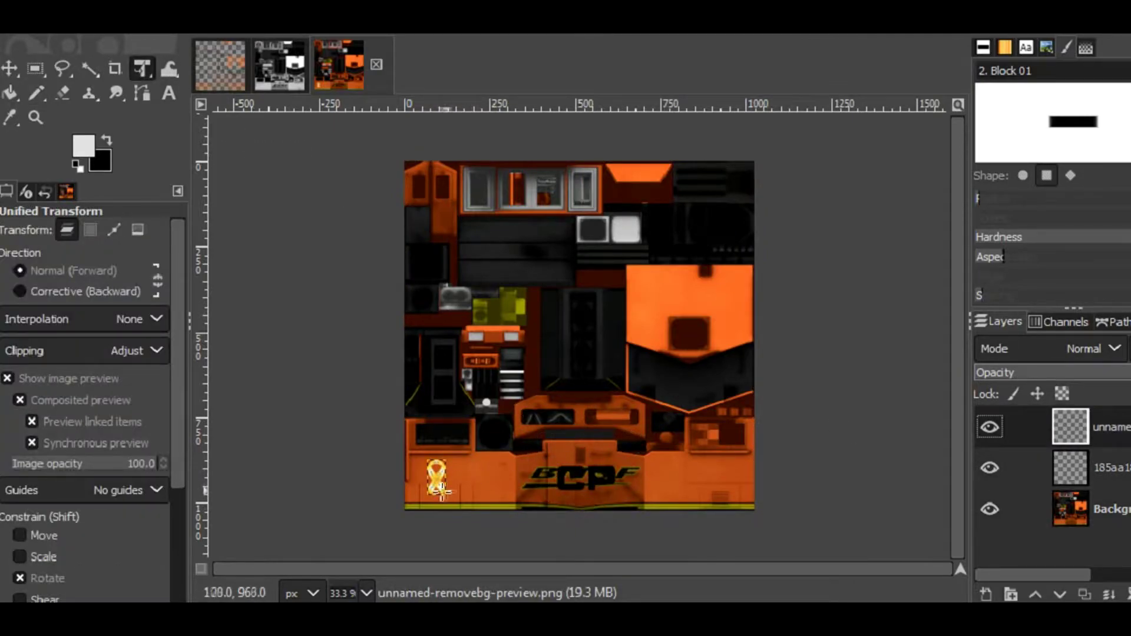
key(ctrl+c)
key(ctrl+v)
click(439, 494)
key(m)
drag(443, 498, 721, 482)
click(37, 71)
click(383, 262)
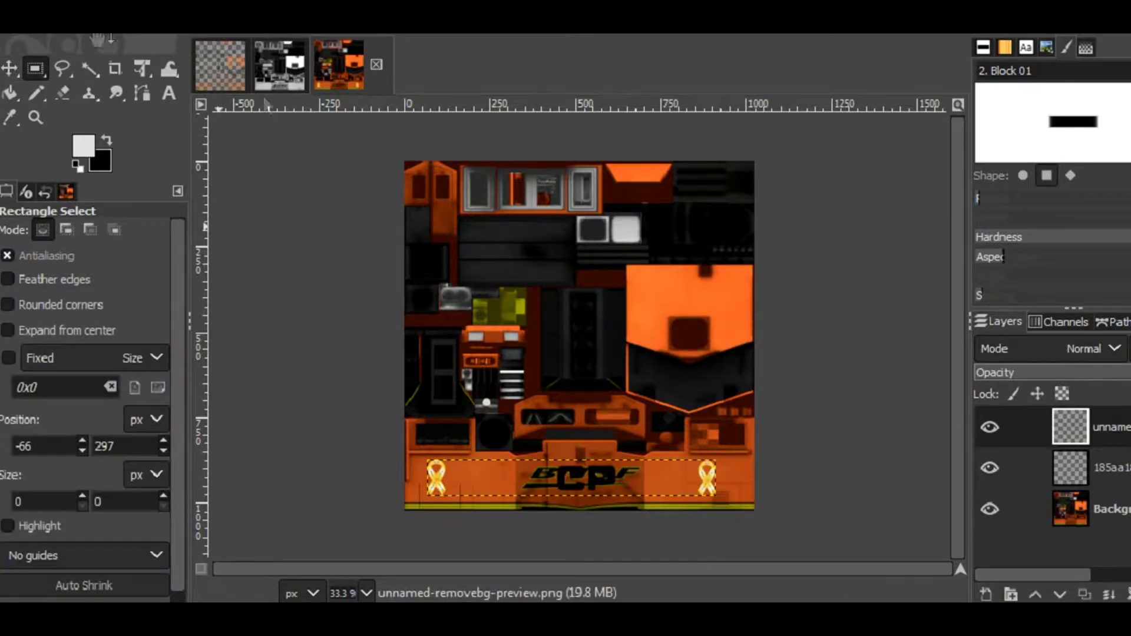
- Paint the left and lower parts of the Background layer light grey with the Pencil at size 643, sparing the large orange panel
click(1080, 517)
click(36, 92)
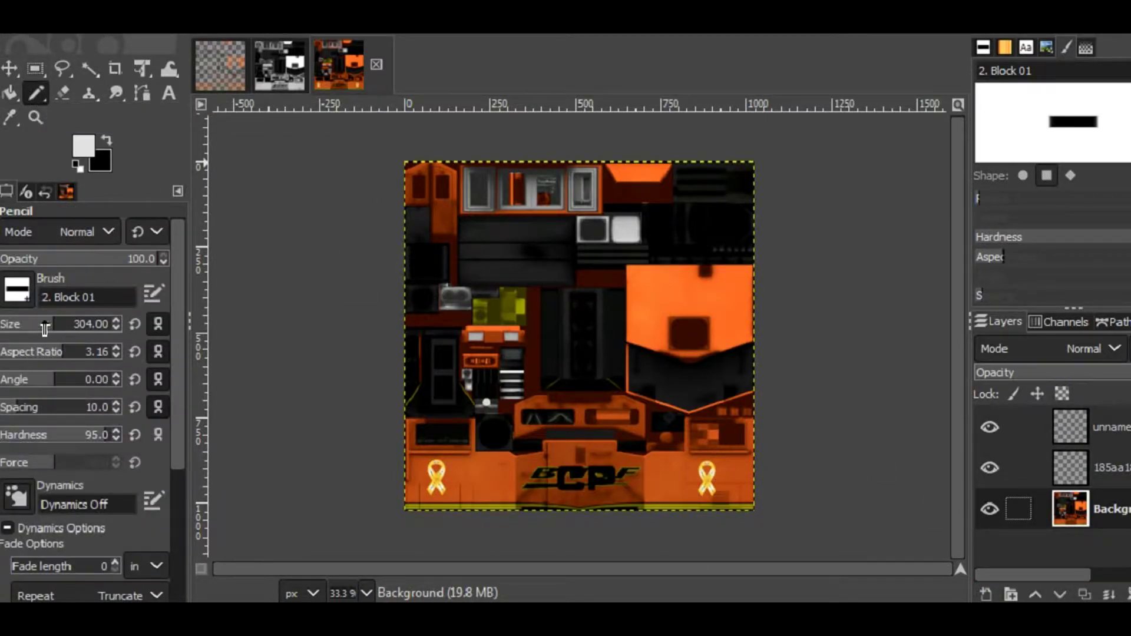
mouse_move(493, 175)
mouse_down()
mouse_move(480, 479)
mouse_move(537, 492)
mouse_move(687, 439)
mouse_up()
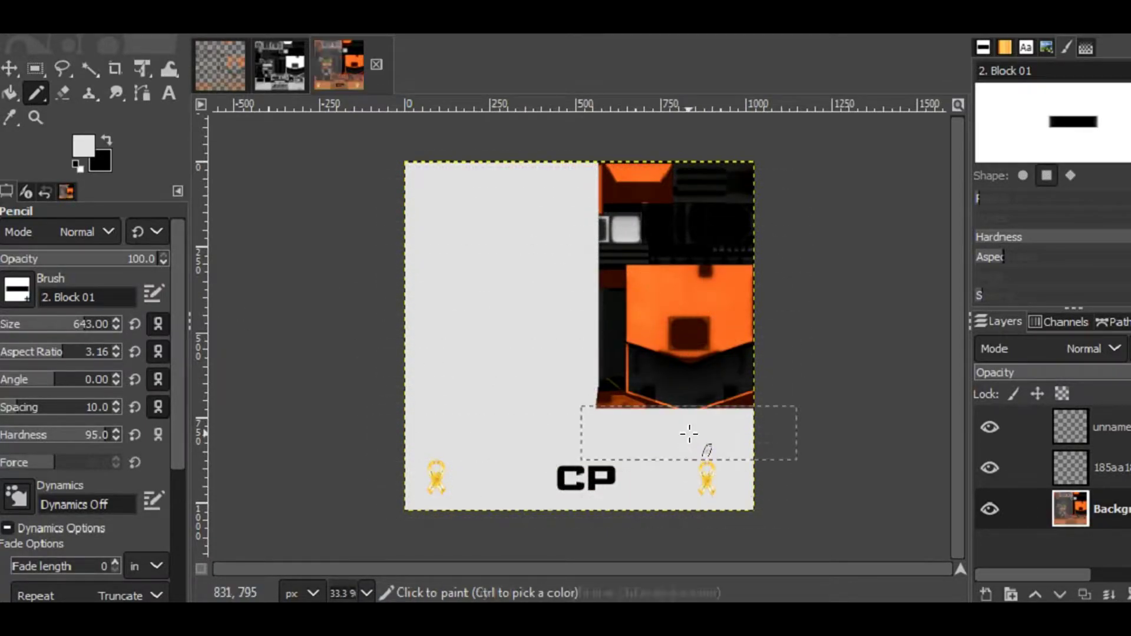
key(ctrl+z)
mouse_move(517, 376)
mouse_down()
mouse_move(514, 512)
mouse_move(651, 461)
mouse_up()
drag(469, 192, 471, 357)
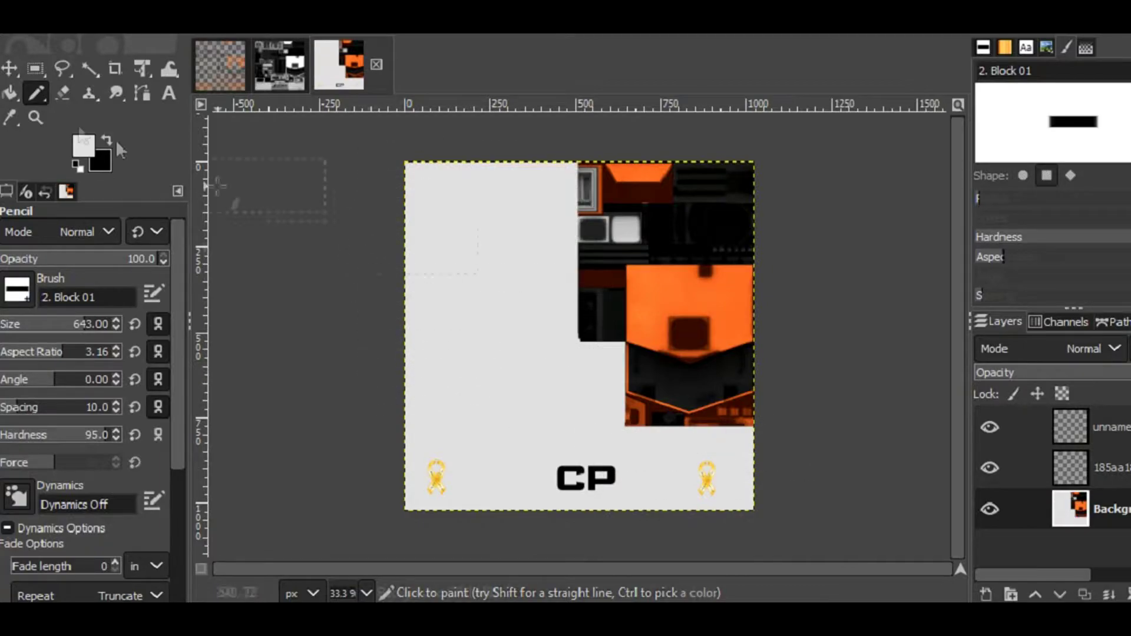
- Try to fill the remaining dark areas around the orange panel with light grey using a Bucket Fill threshold of 108.8
click(10, 93)
click(71, 594)
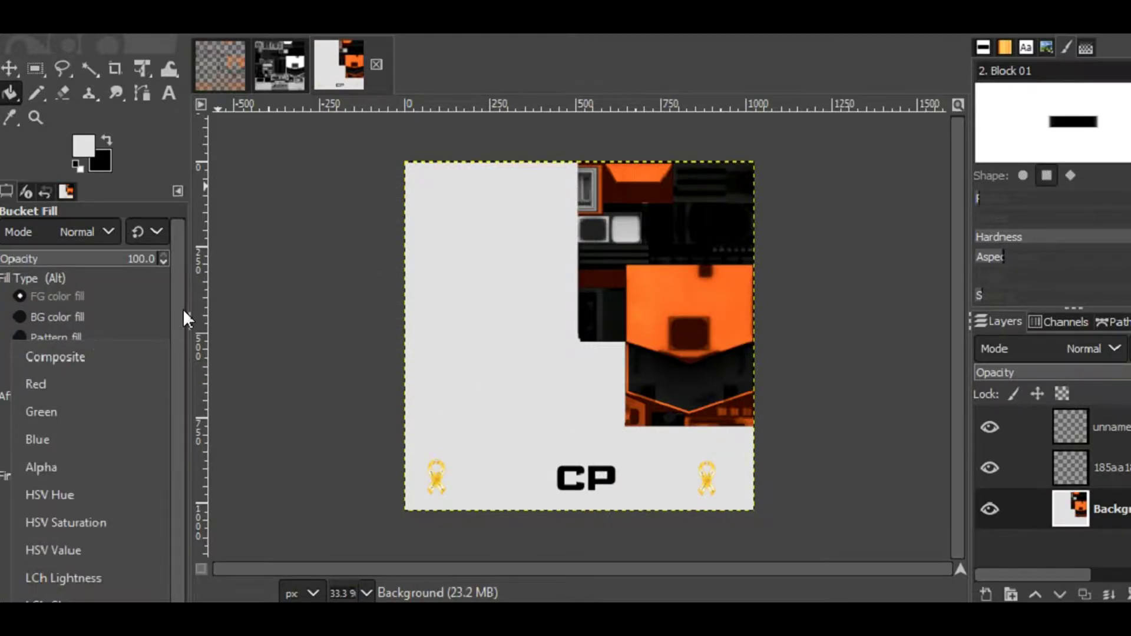
click(185, 316)
click(618, 228)
click(661, 227)
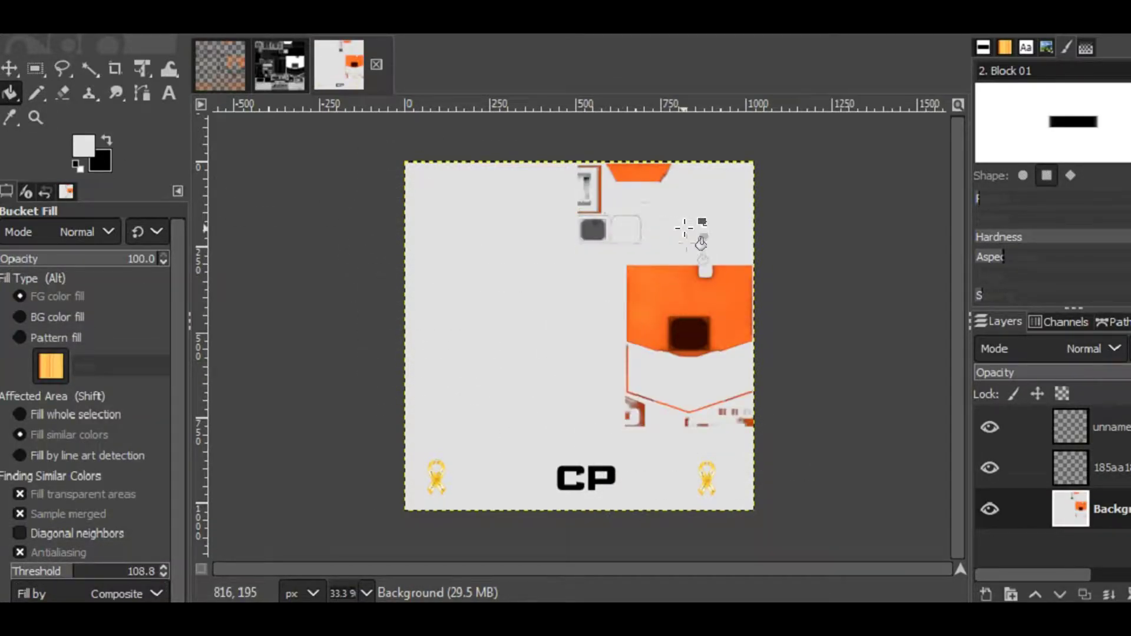
- Try to close the gaps at the ends of the lower chevron's outline with a black Pencil at size 1
click(366, 594)
click(358, 600)
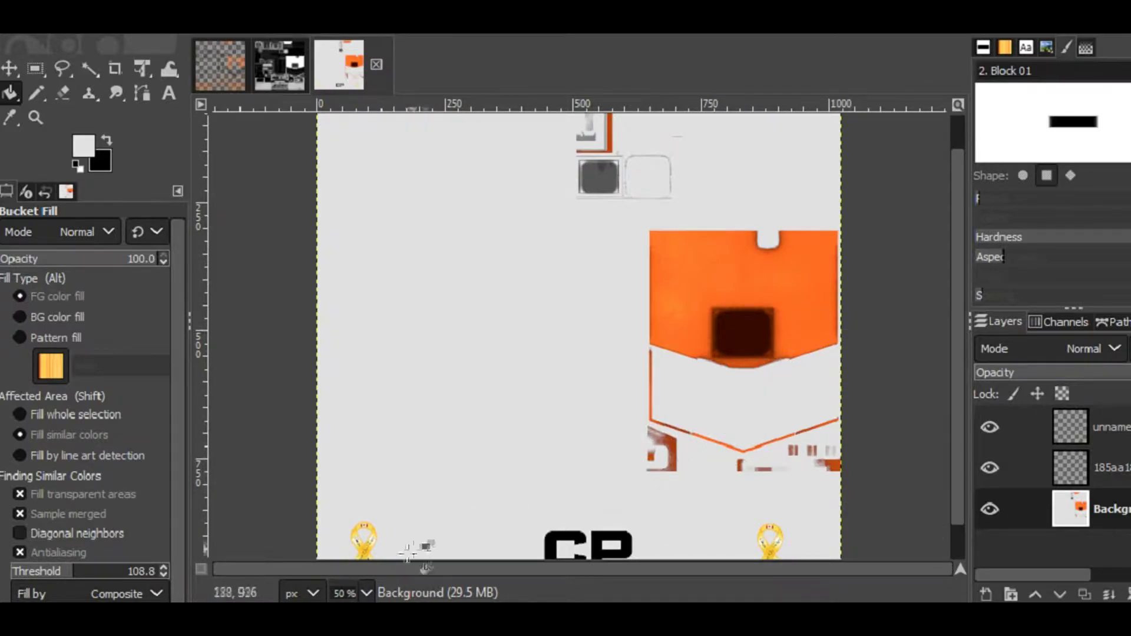
scroll(354, 592, up, 2)
key(n)
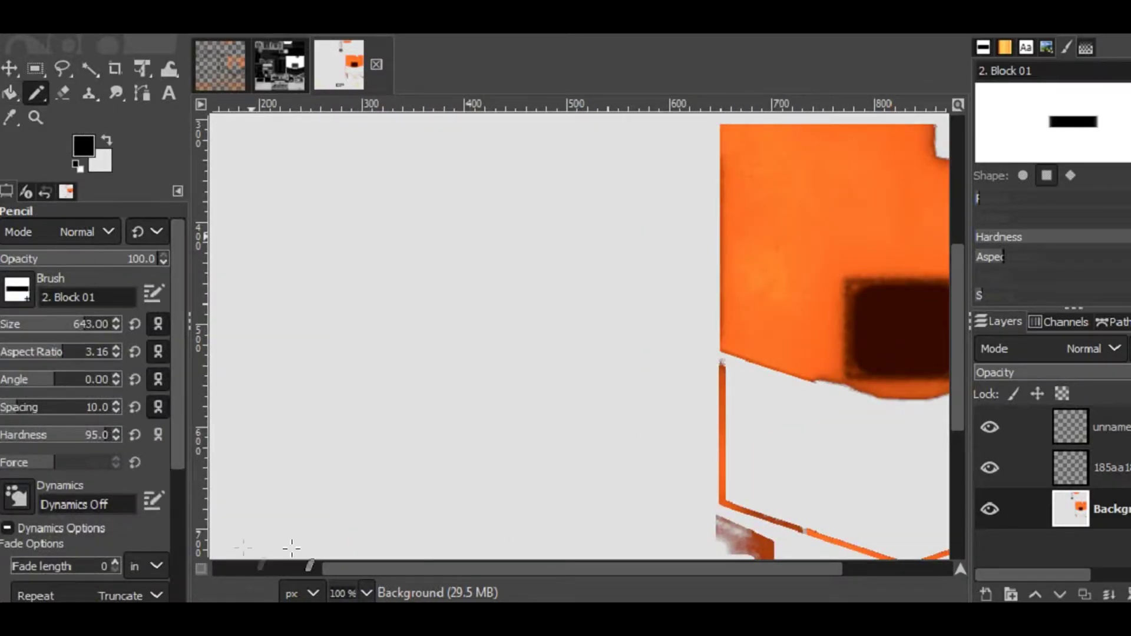
drag(26, 325, 2, 326)
drag(722, 569, 834, 569)
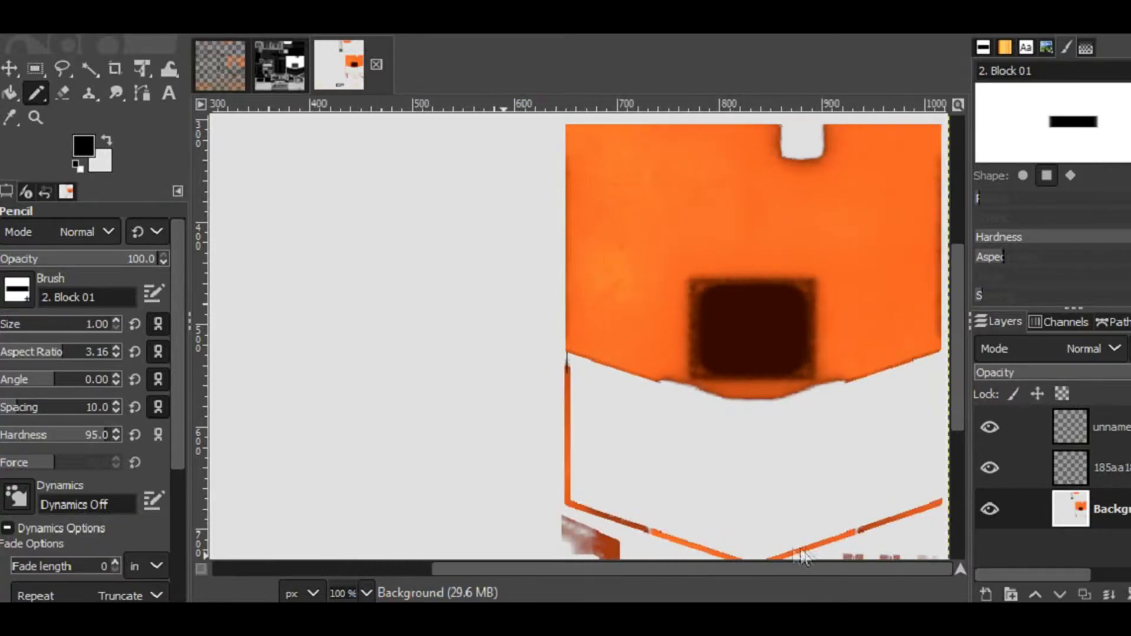
- Try to fill the grey chevron below the orange panel with black, lowering the Bucket Fill threshold to 48.1 and 8.9 between attempts
key(shift+b)
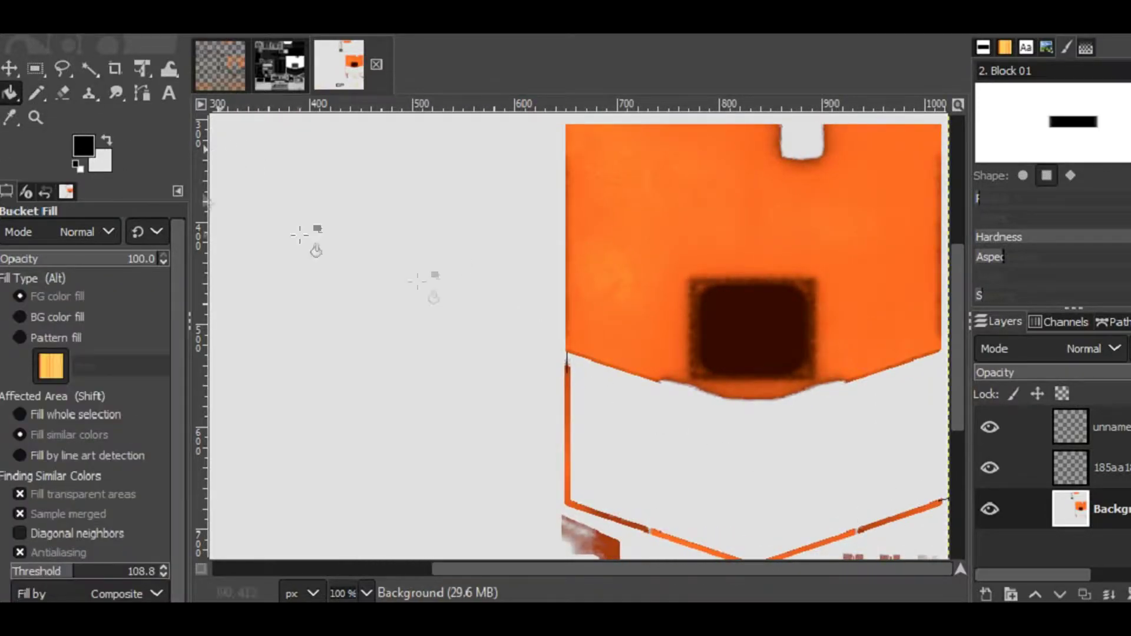
click(731, 430)
key(ctrl+z)
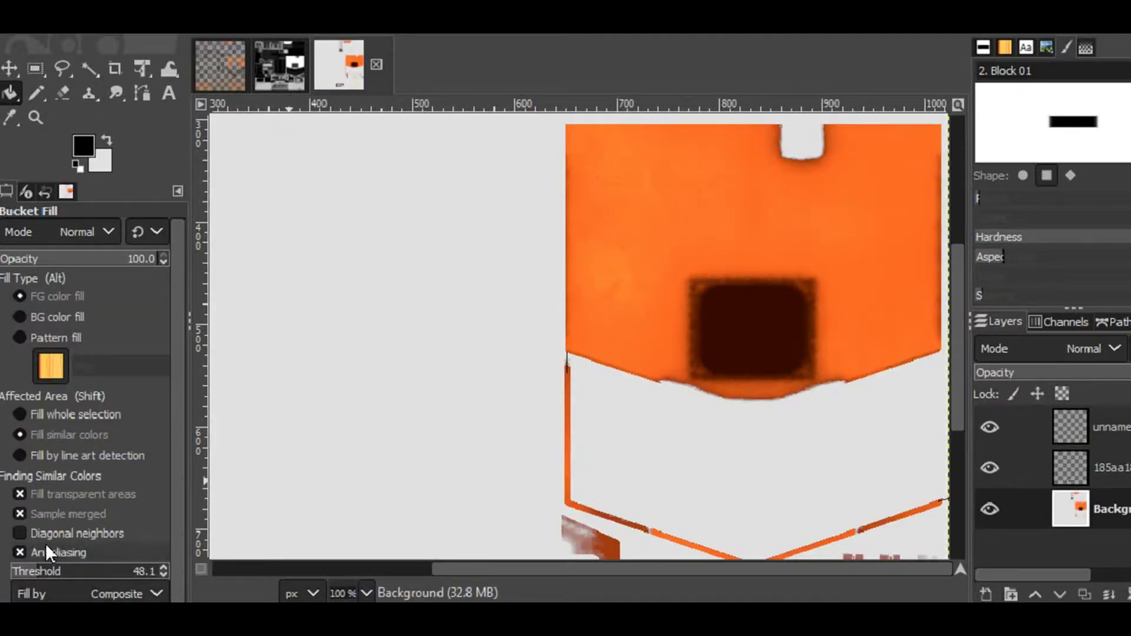
click(740, 508)
key(ctrl+z)
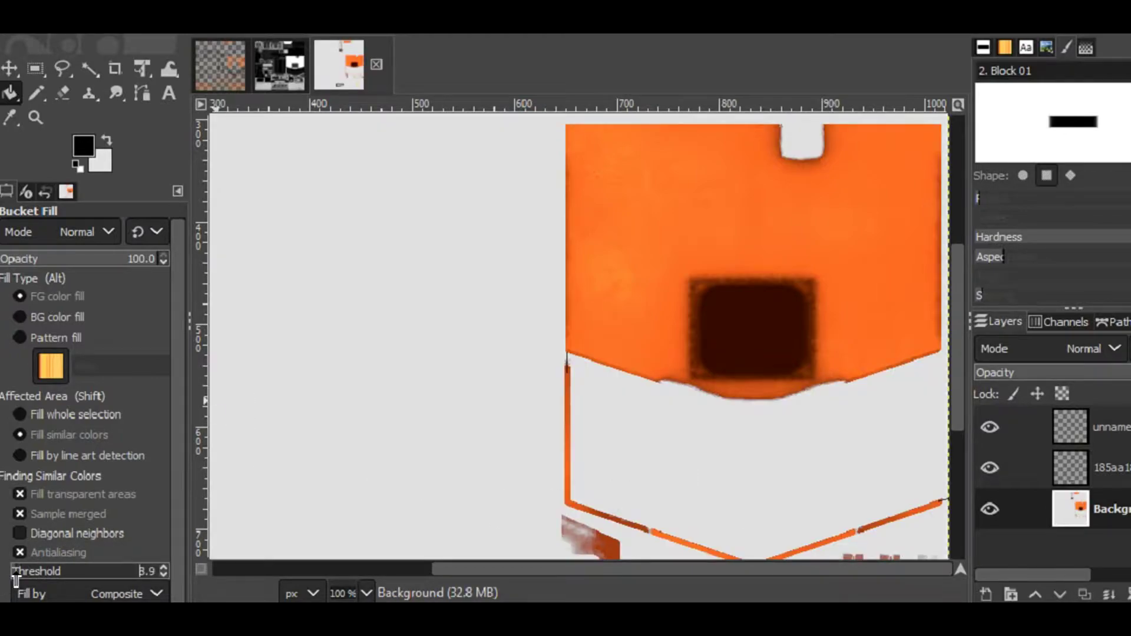
click(796, 517)
key(ctrl+z)
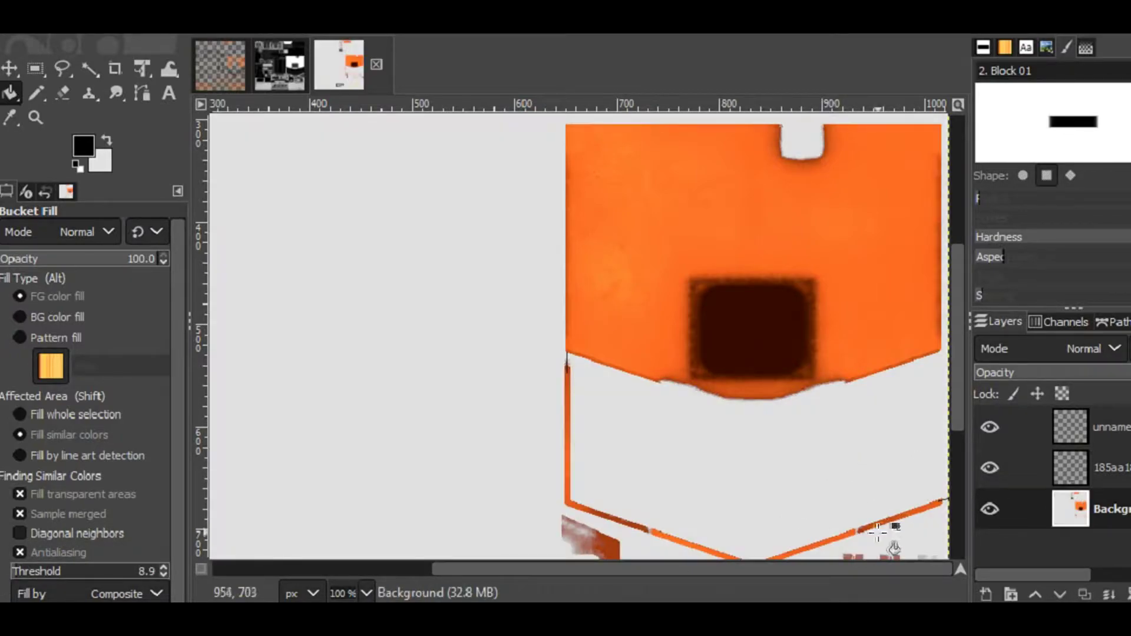
- Try to bridge the breaks in the chevron's lower orange outline with short black 1-pixel Pencil strokes
click(38, 93)
scroll(347, 592, up, 3)
drag(959, 342, 958, 414)
drag(647, 568, 883, 568)
drag(768, 495, 825, 488)
drag(844, 570, 719, 571)
drag(510, 487, 572, 502)
- Undo the black outline strokes and the light grey fills around the large orange panel
click(11, 93)
scroll(349, 592, down, 3)
drag(958, 420, 970, 359)
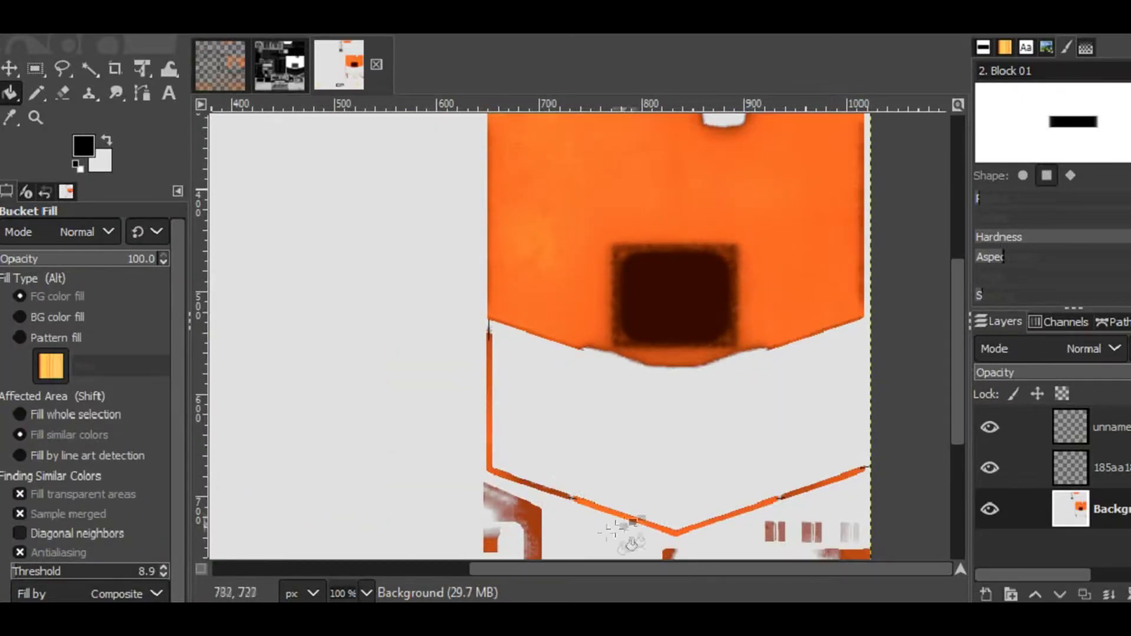
key(n)
scroll(766, 569, left, 2)
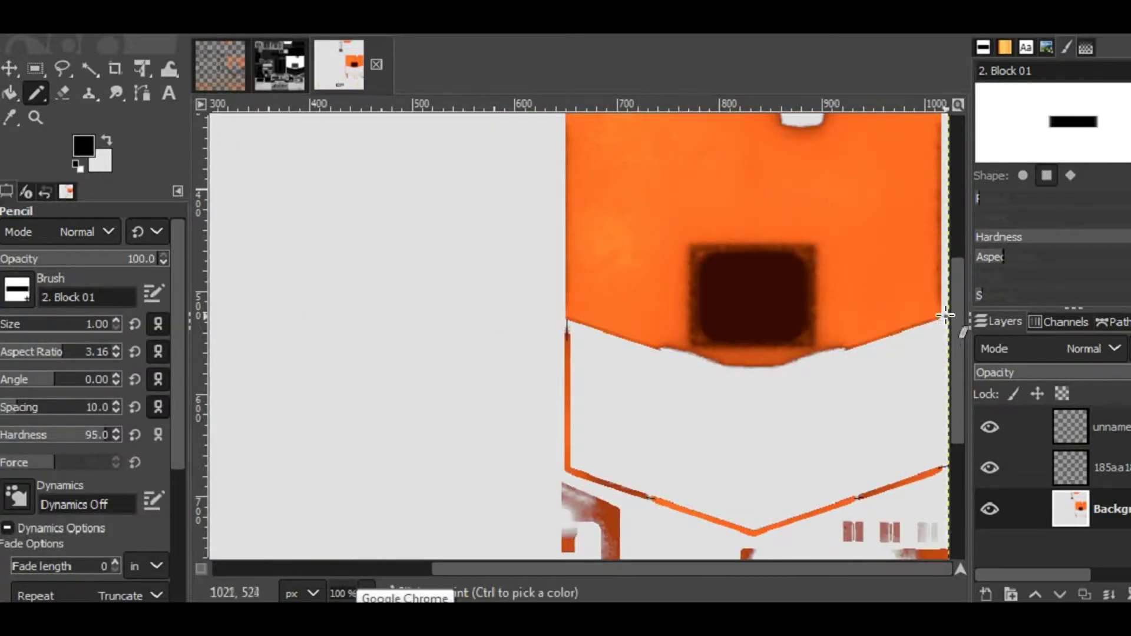
key(ctrl+z)
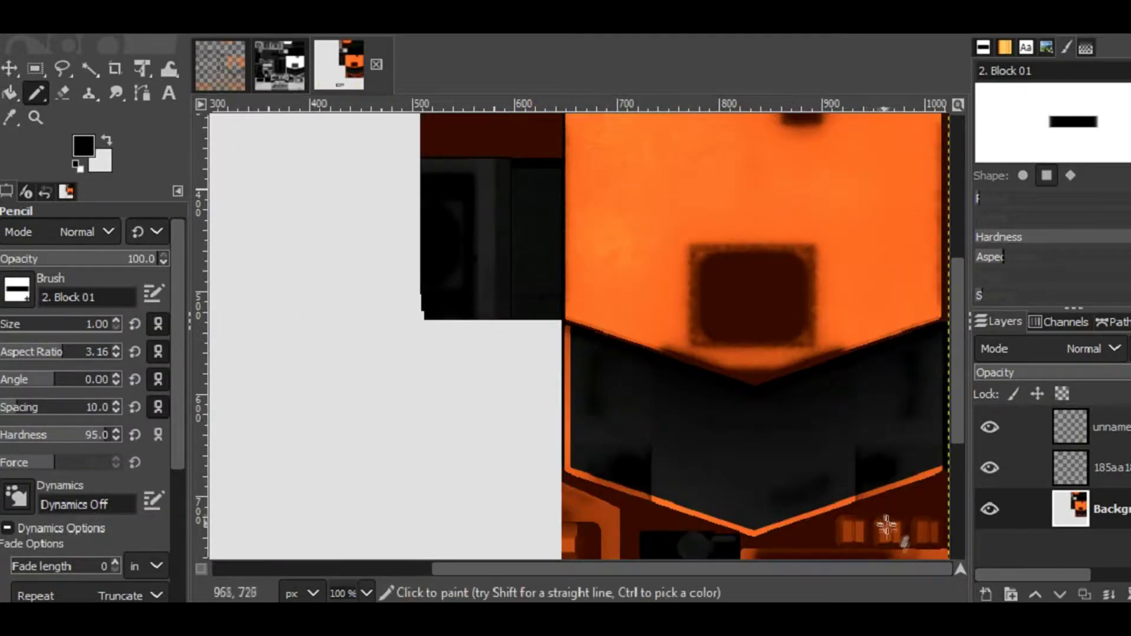
- Fill the vertical orange outline along the chevron's side and its lower corner with light grey using Bucket Fill
key(x)
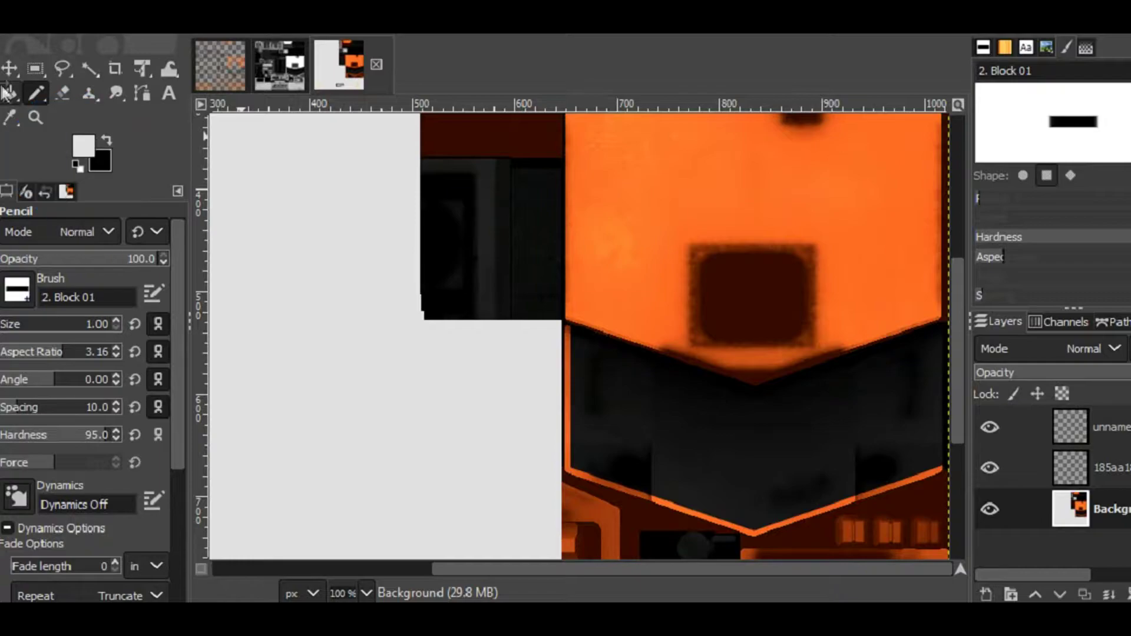
click(9, 93)
click(568, 403)
click(568, 356)
scroll(363, 594, up, 1)
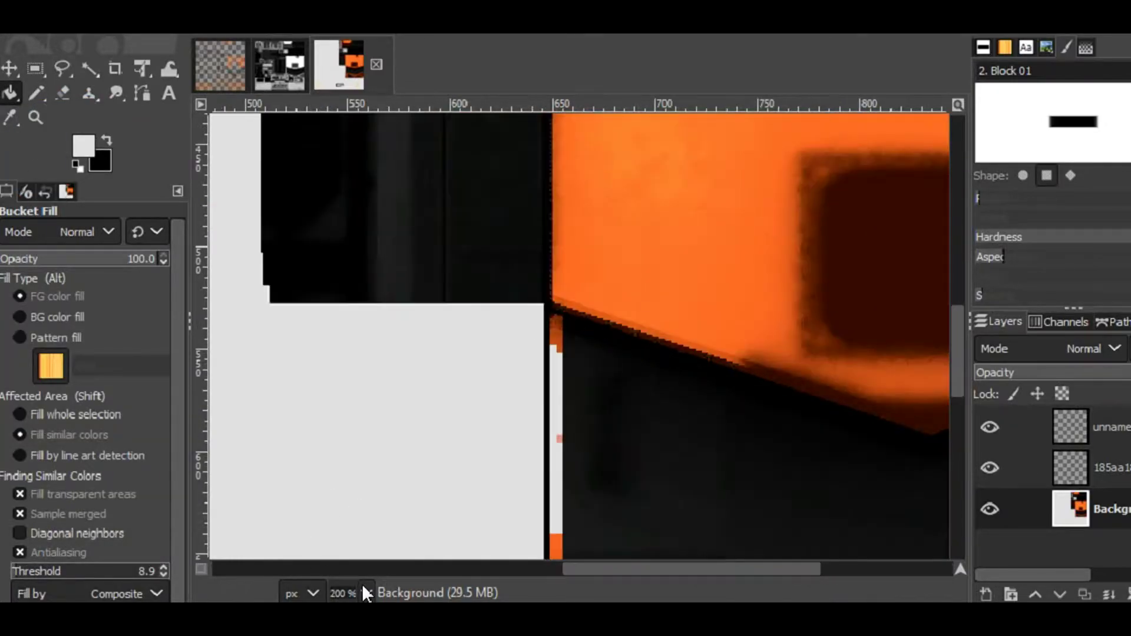
scroll(436, 570, left, 1)
scroll(688, 465, down, 6)
click(666, 277)
- Fill the orange V-shaped outline beneath the chevron with light grey at a Bucket Fill threshold of 23.2
scroll(649, 201, right, 5)
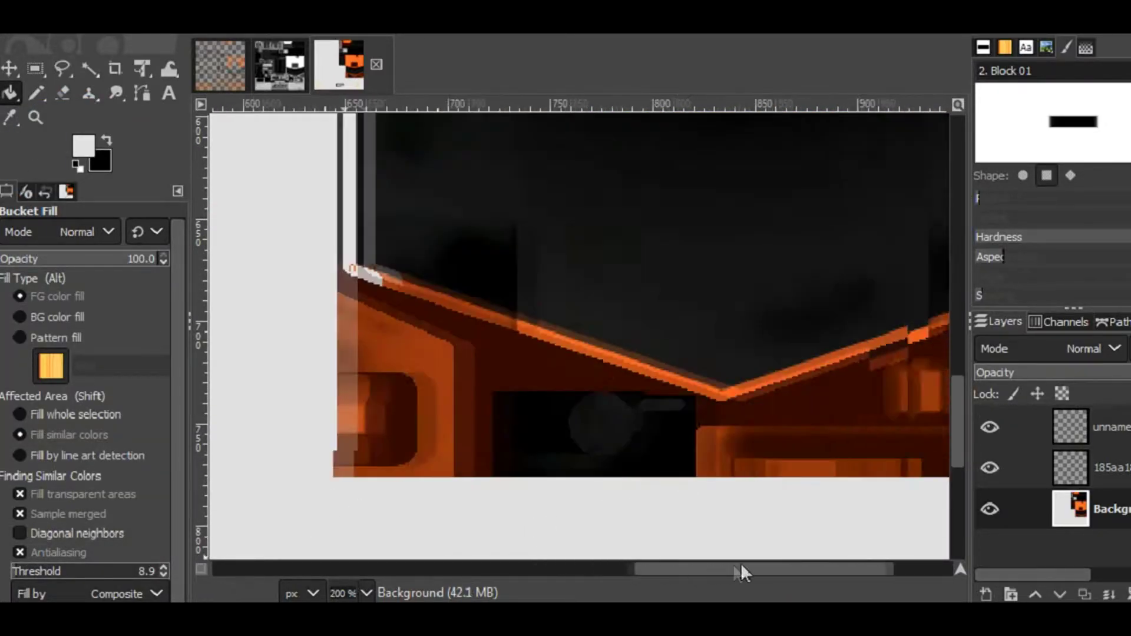
mouse_move(556, 401)
mouse_down()
mouse_move(683, 368)
mouse_move(770, 325)
mouse_up()
drag(309, 321, 282, 298)
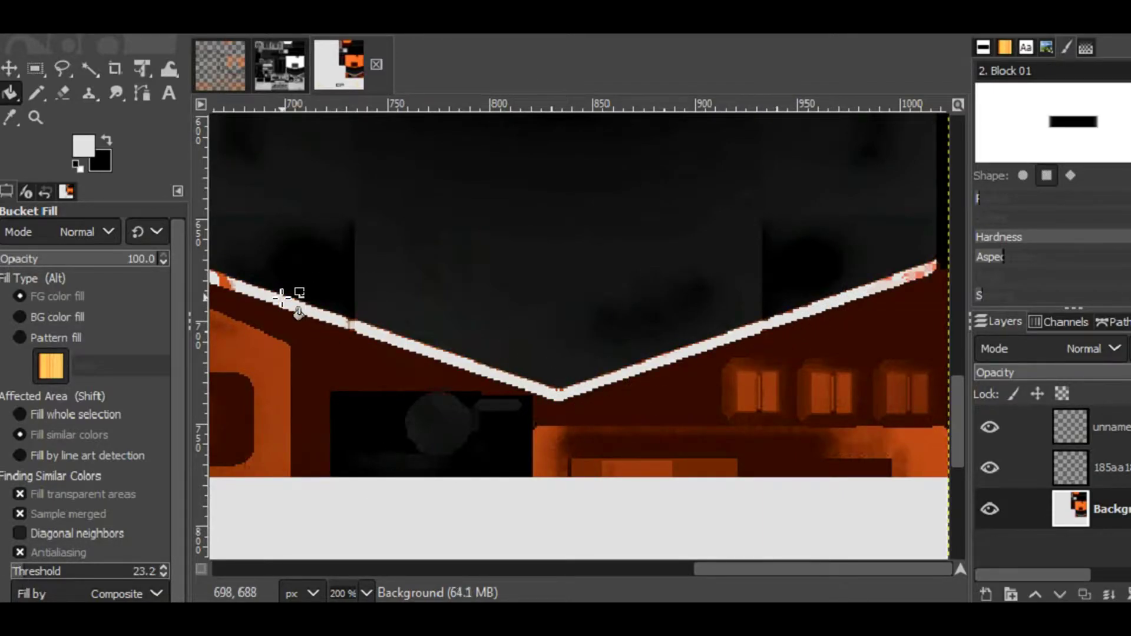
scroll(348, 588, down, 2)
scroll(348, 588, up, 1)
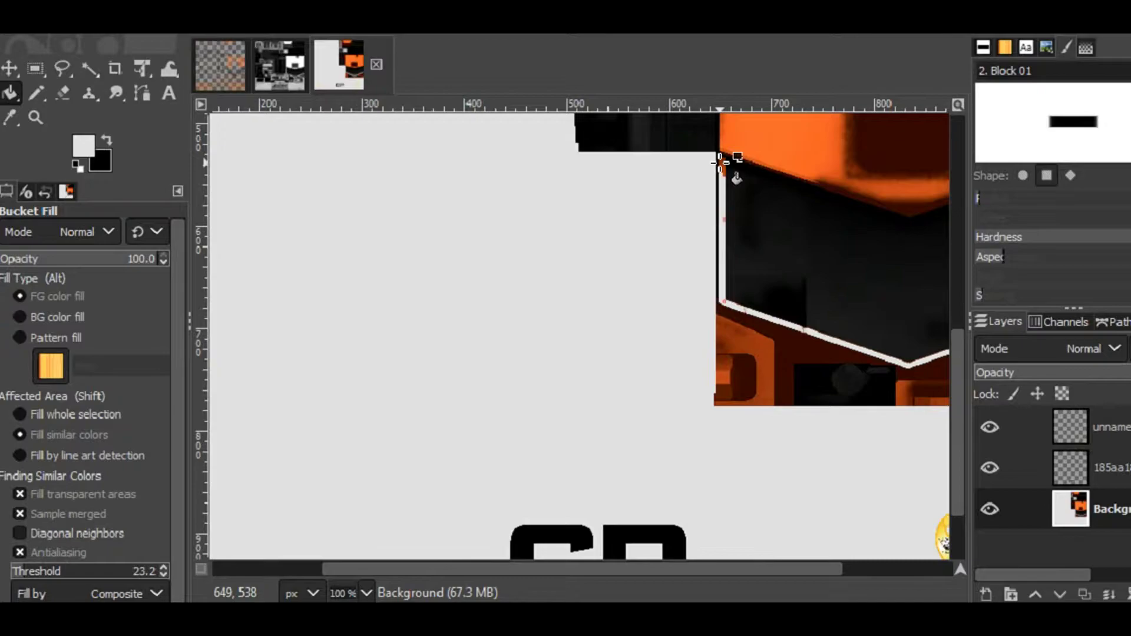
- Fill the dark grey chevron below the orange panel with solid black
key(x)
click(850, 260)
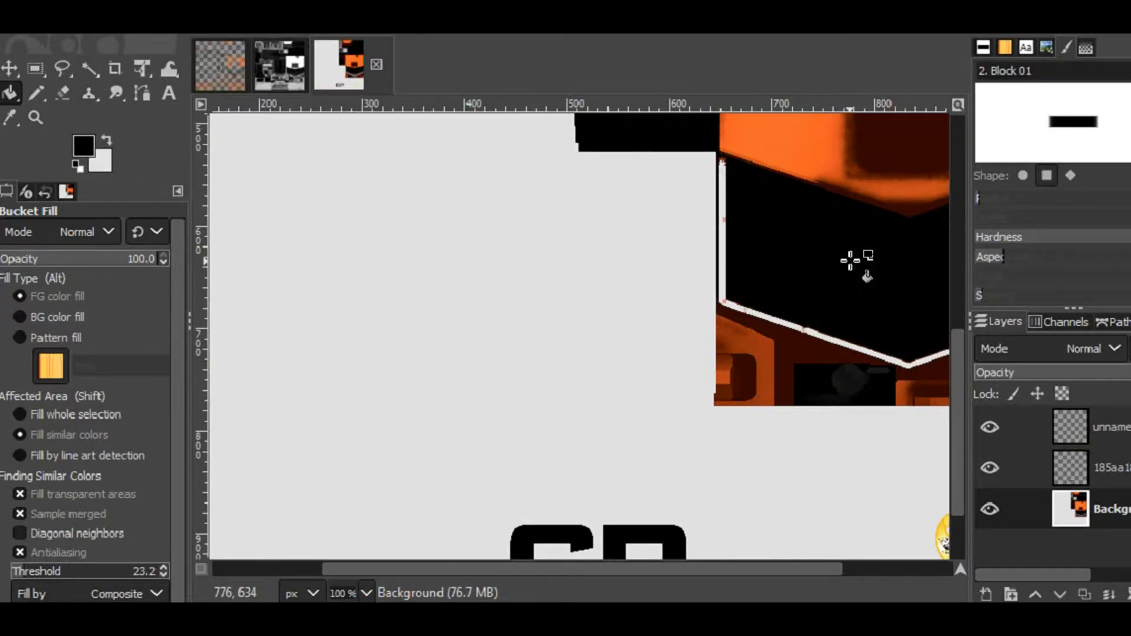
drag(627, 575, 737, 574)
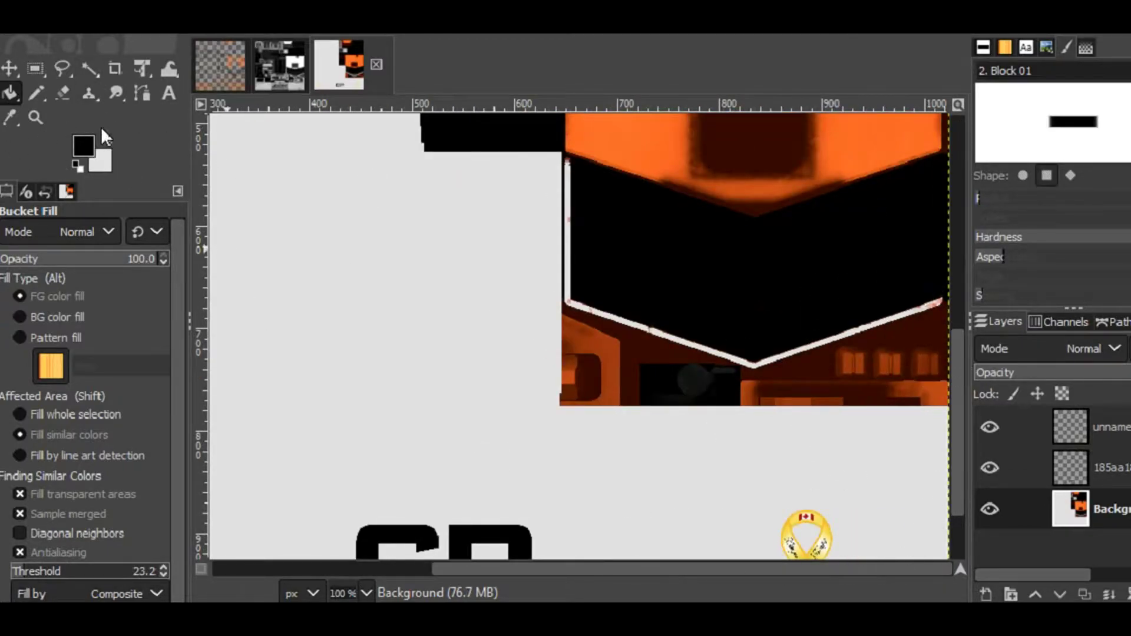
- Fill the dark red, orange and black details beneath the chevron with light grey using Bucket Fill
click(39, 96)
click(10, 96)
click(634, 348)
click(611, 358)
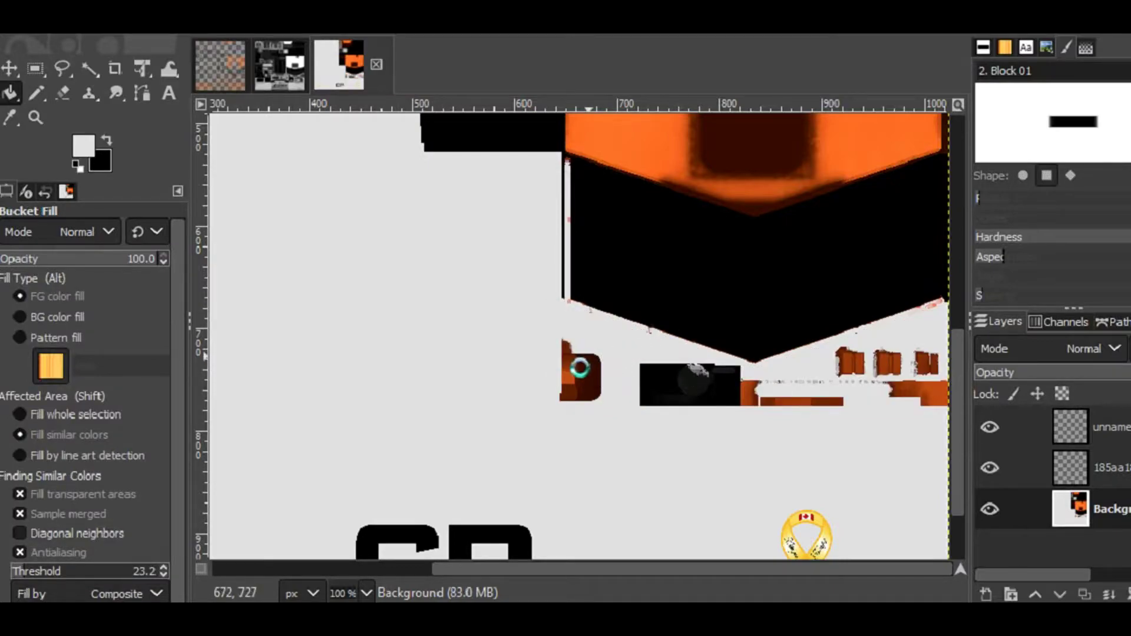
click(587, 361)
click(569, 378)
click(690, 386)
click(793, 402)
click(562, 184)
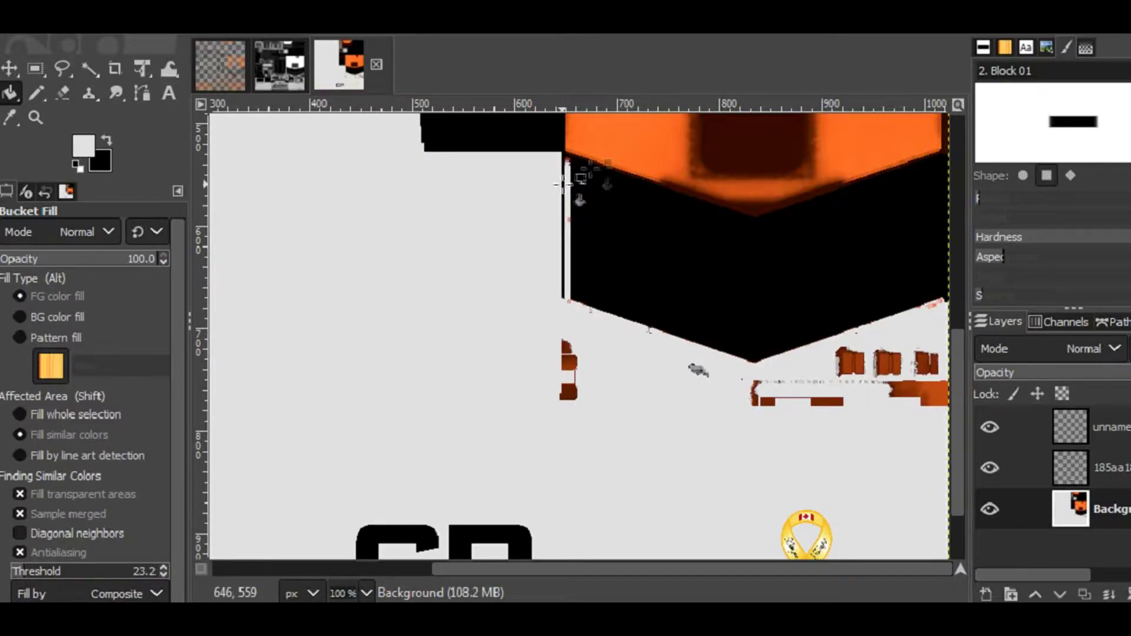
- Paint over the remnants beneath the chevron and the black line beside it in light grey with a size 77 Pencil
click(32, 97)
click(23, 324)
mouse_move(569, 349)
mouse_down()
mouse_move(650, 394)
mouse_move(892, 395)
mouse_move(643, 391)
mouse_up()
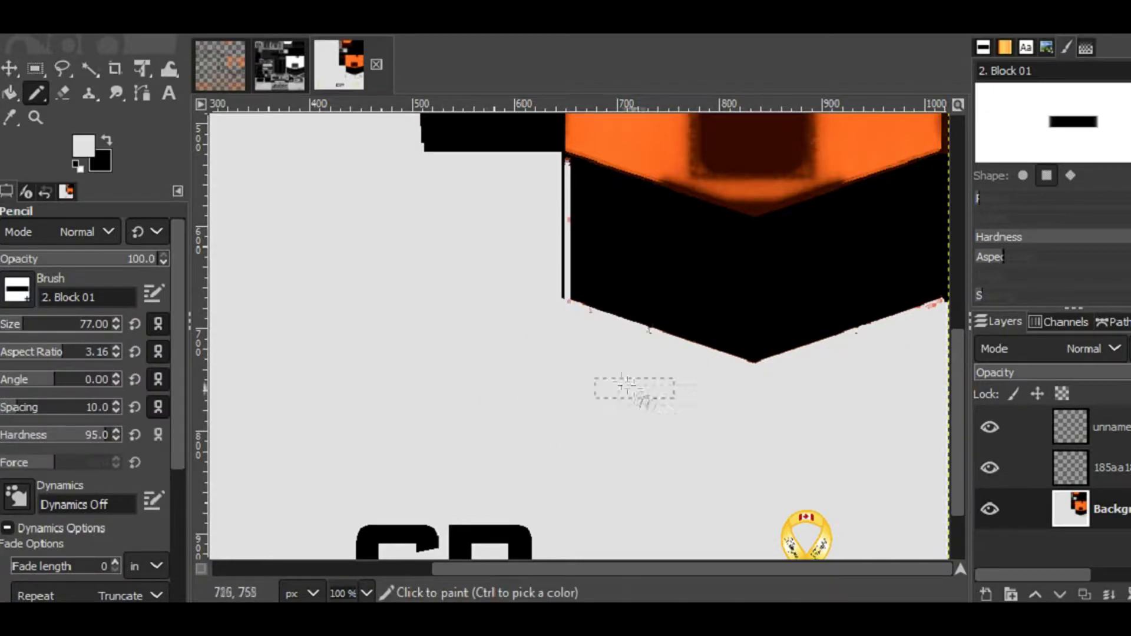
drag(526, 262, 526, 297)
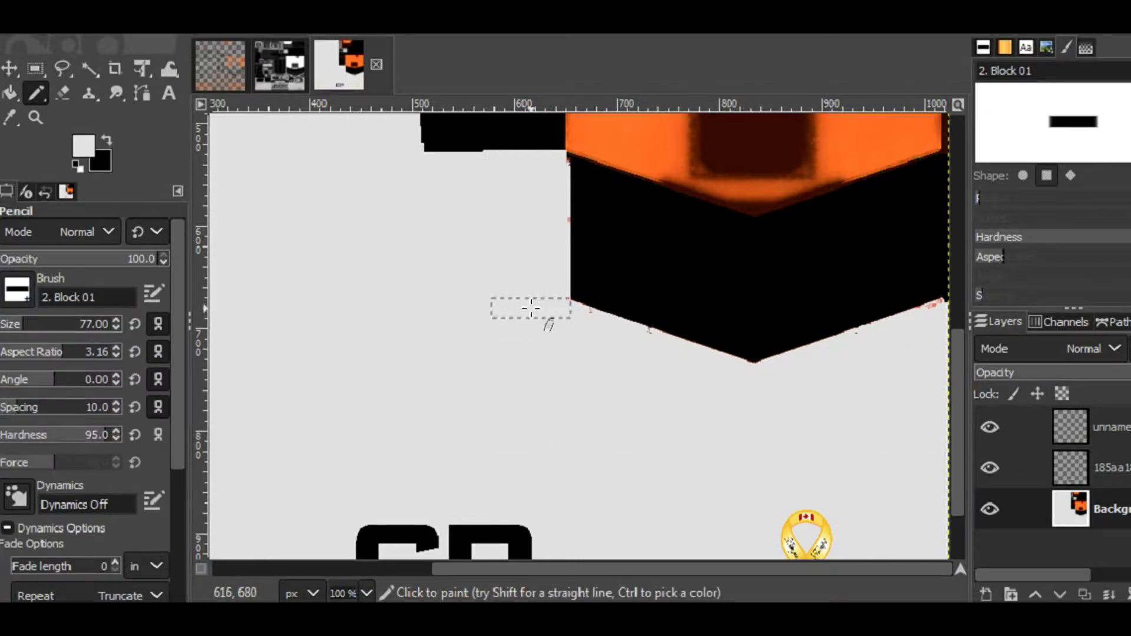
- Paint light grey over the black and dark red parts above and beside the orange panel and over the panel's edges
drag(959, 362, 957, 203)
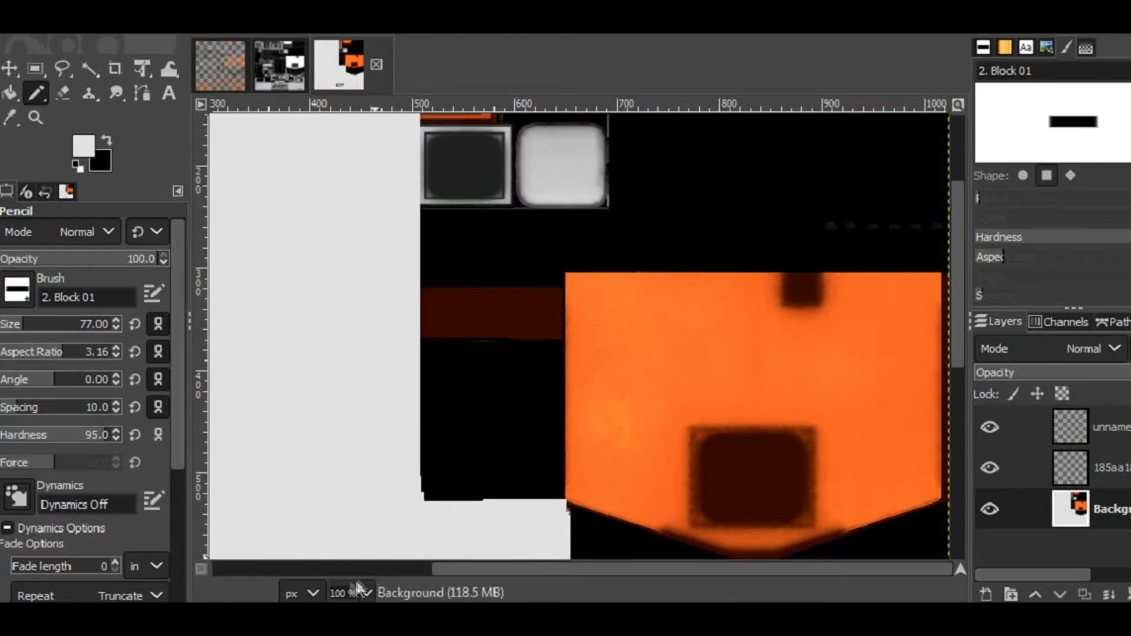
scroll(362, 588, down, 2)
scroll(360, 590, up, 1)
drag(668, 218, 655, 335)
drag(622, 291, 593, 335)
drag(958, 274, 957, 230)
mouse_move(795, 180)
mouse_down()
mouse_move(799, 208)
mouse_move(619, 132)
mouse_move(588, 134)
mouse_move(760, 171)
mouse_move(680, 230)
mouse_up()
- Fill the remaining orange panel and its dark red square with light grey using Bucket Fill
key(shift+b)
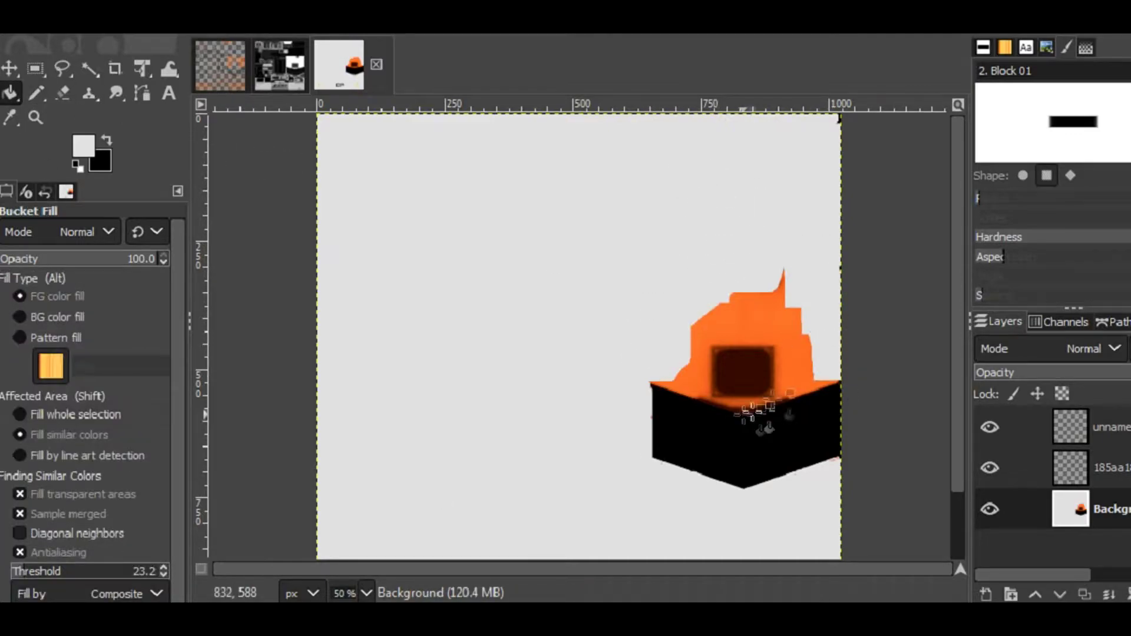
click(748, 403)
click(734, 386)
- Paint over the leftover orange and brown outline of the square above the chevron in light grey with the Pencil
scroll(800, 333, up, 4)
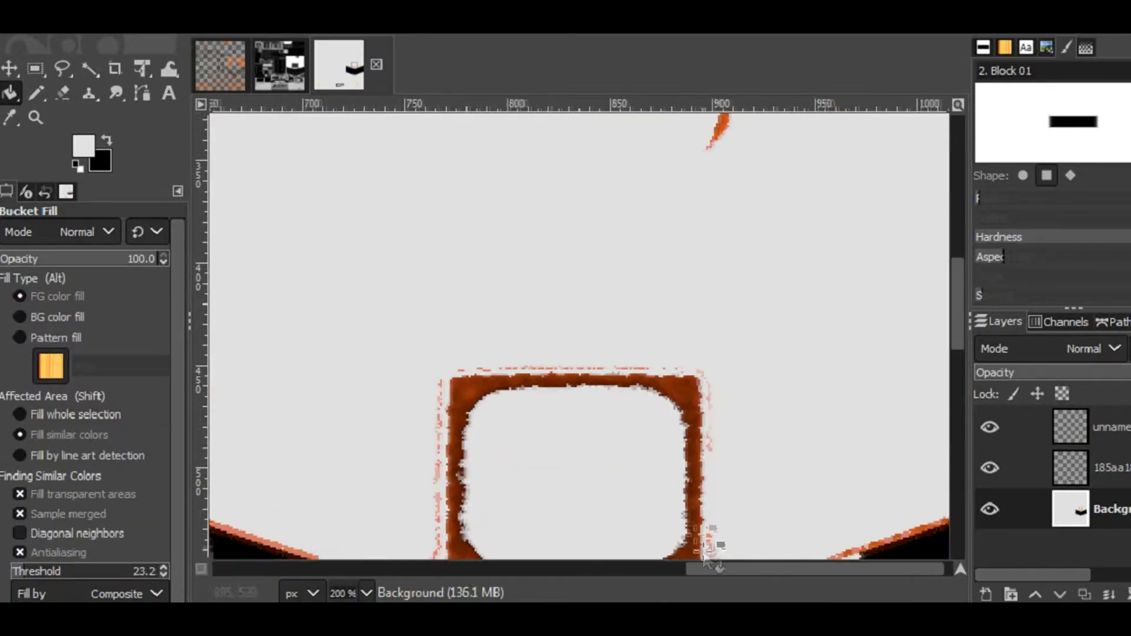
scroll(720, 539, up, 2)
click(36, 93)
drag(734, 189, 720, 254)
scroll(677, 266, down, 7)
mouse_move(508, 153)
mouse_down()
mouse_move(610, 366)
mouse_move(619, 356)
mouse_move(575, 380)
mouse_up()
drag(716, 569, 660, 570)
click(291, 300)
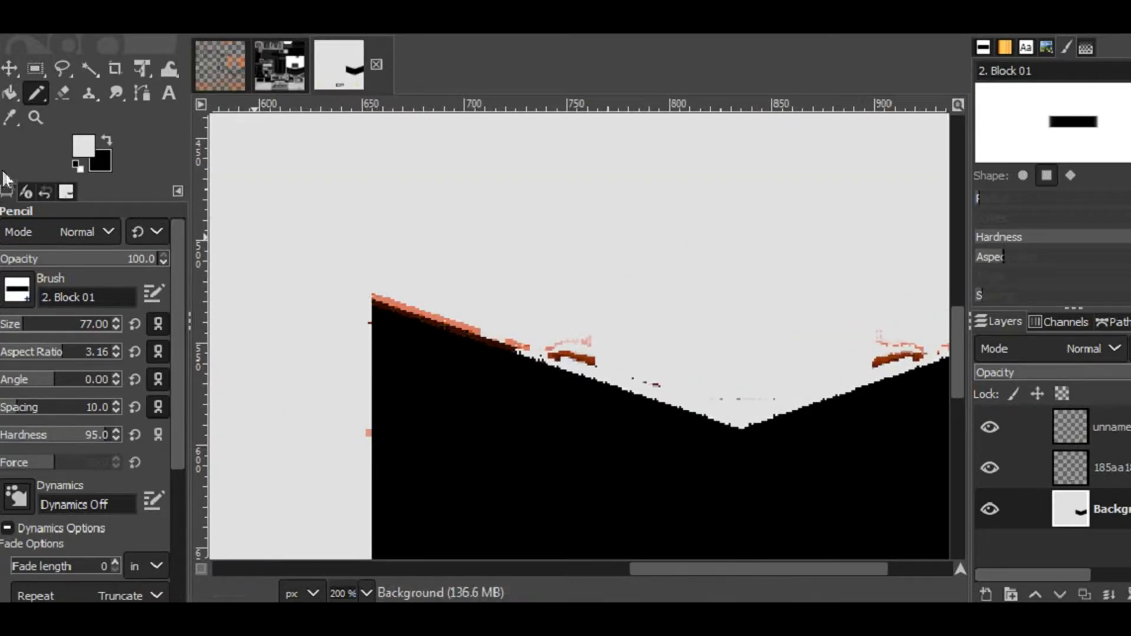
- Fill the orange fringe along the chevron's upper edge with light grey at a Bucket Fill threshold of 41
key(shift+b)
click(459, 328)
click(460, 328)
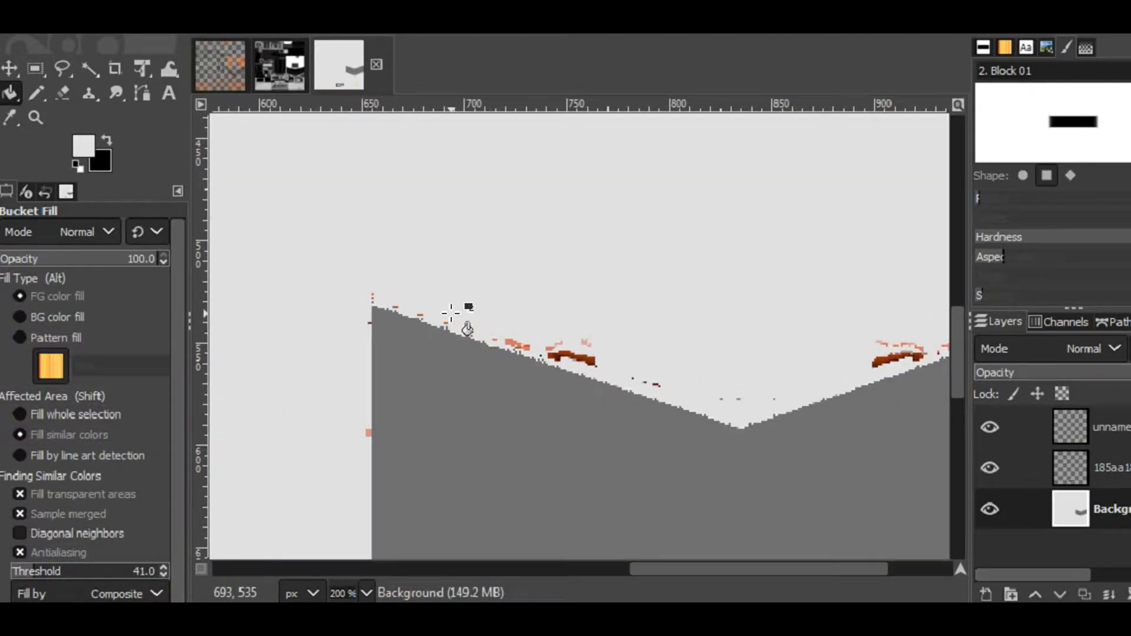
scroll(766, 498, right, 3)
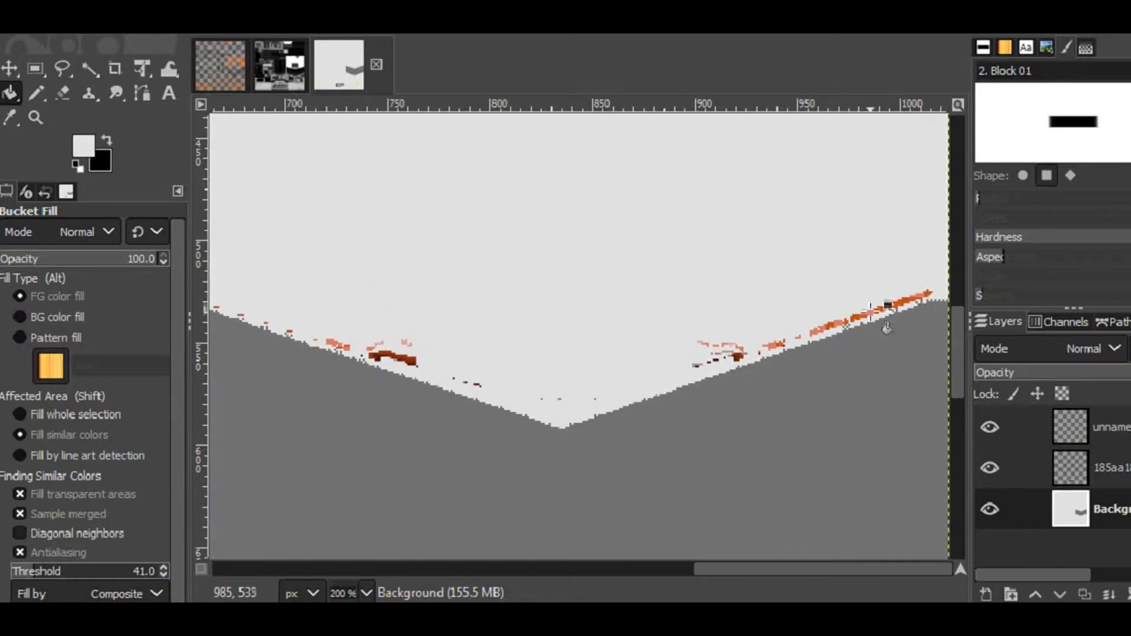
click(855, 317)
click(832, 325)
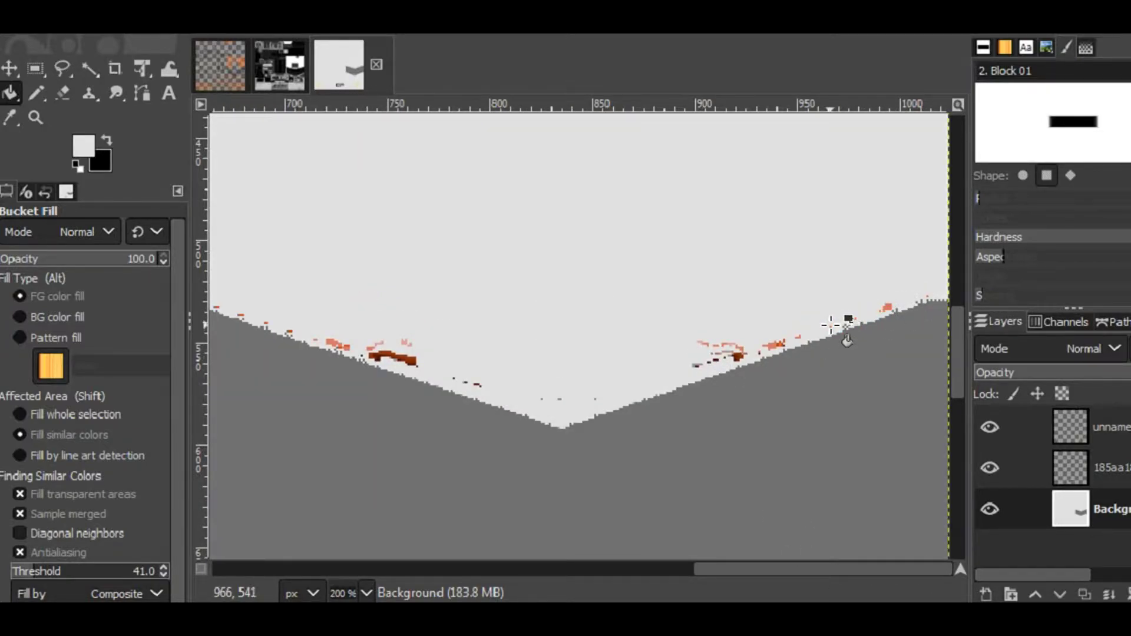
click(377, 354)
scroll(458, 357, down, 4)
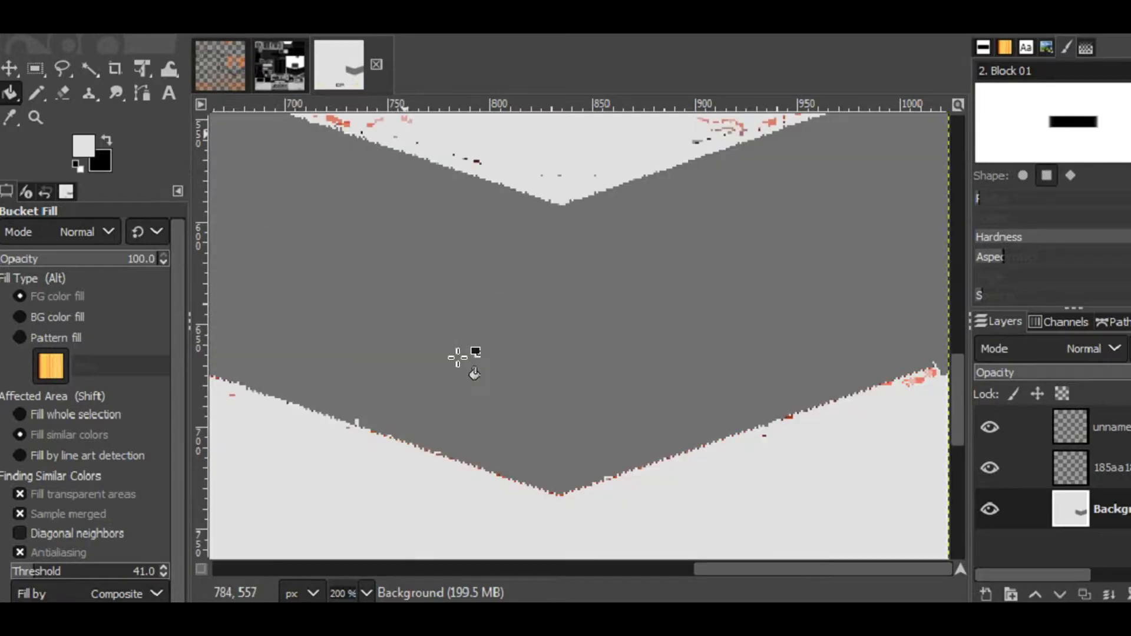
- Refill the greyed chevron with solid black
key(x)
click(349, 248)
scroll(333, 524, down, 4)
scroll(339, 592, down, 2)
scroll(338, 592, up, 1)
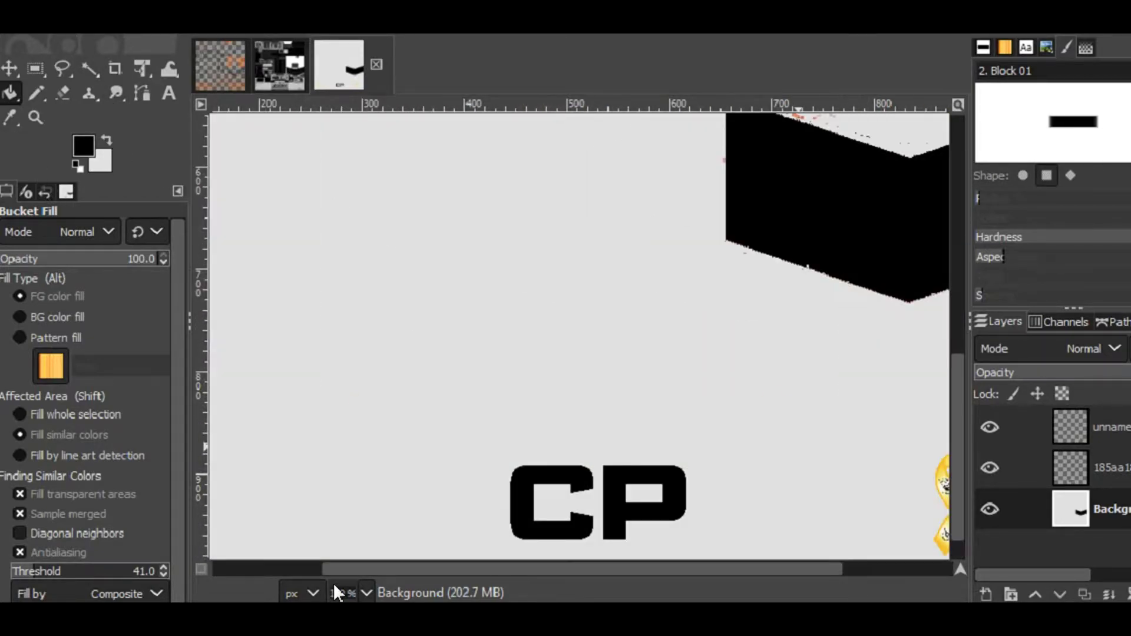
- Paint over the stray orange specks around the chevron's edges in light grey with the Pencil
key(n)
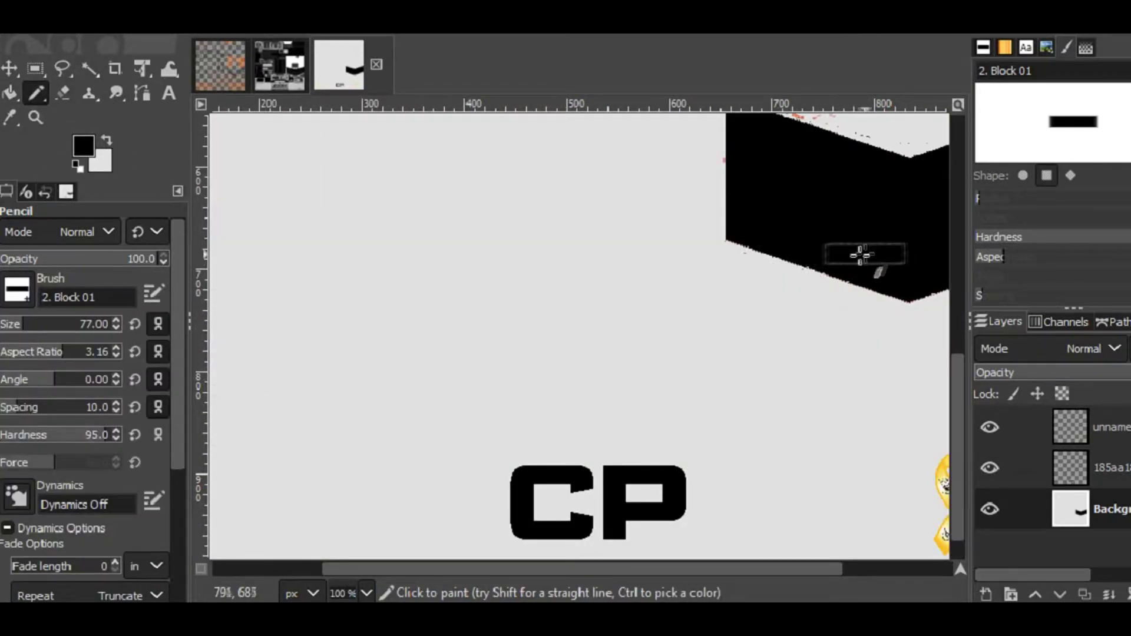
scroll(848, 254, up, 2)
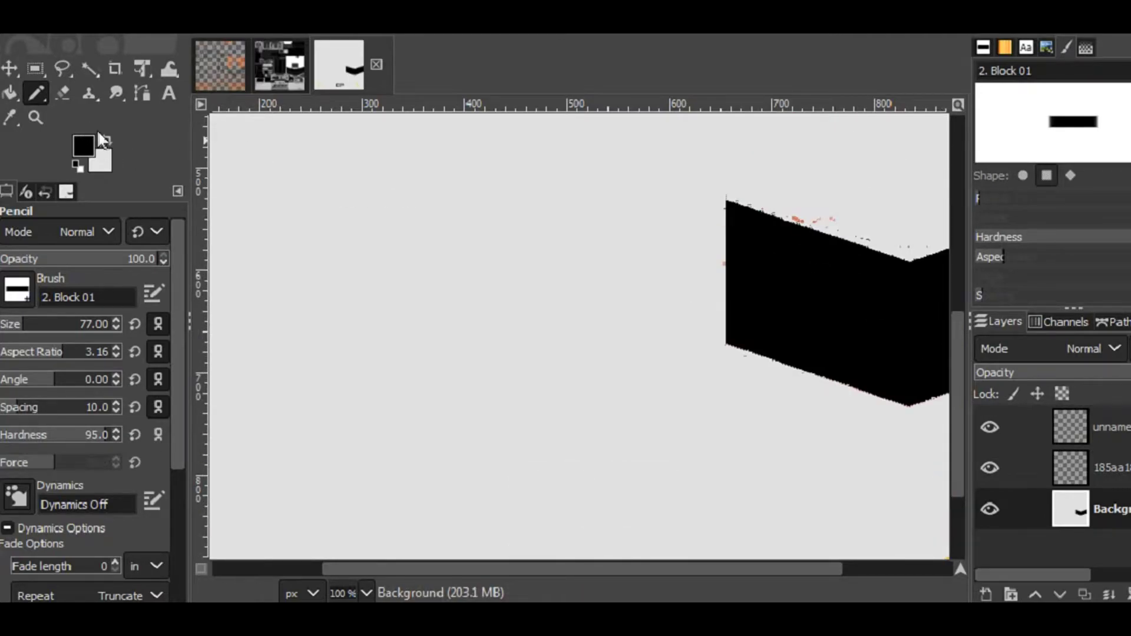
key(x)
scroll(858, 172, right, 3)
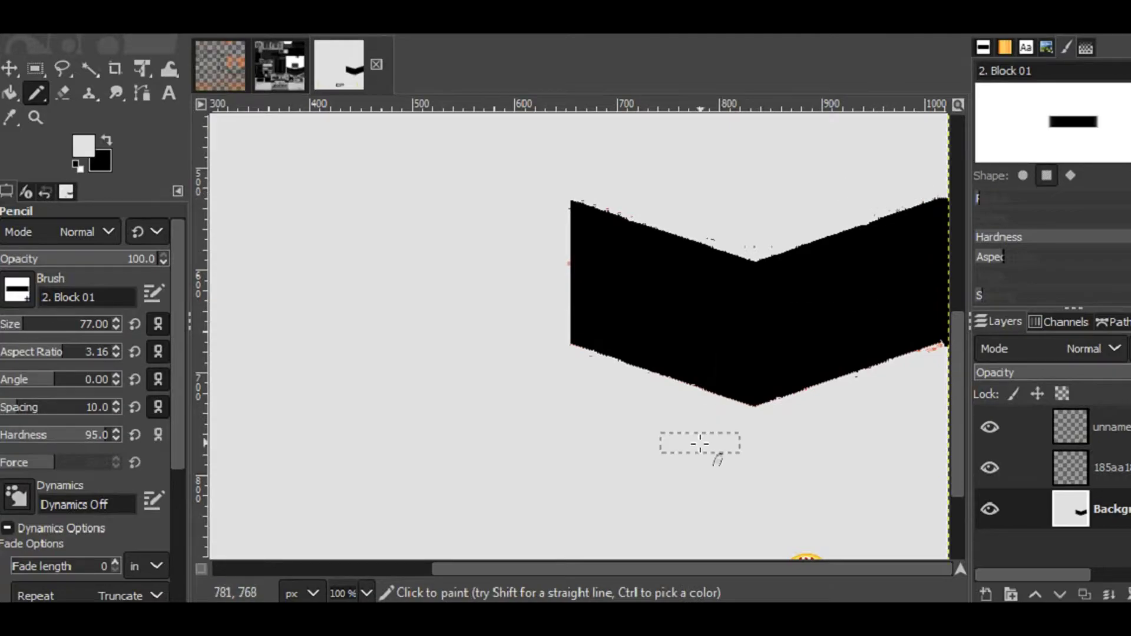
key(minus)
key(minus)
mouse_move(958, 396)
mouse_down()
mouse_move(955, 335)
mouse_move(956, 406)
mouse_up()
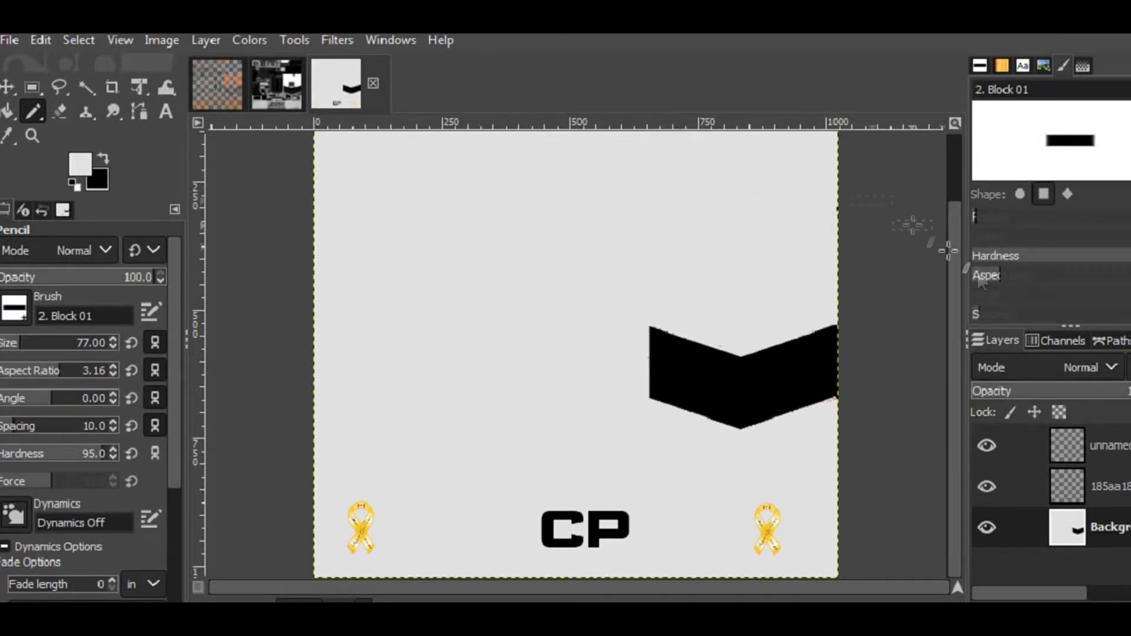
- Merge the CP logo and ribbon layers into the background layer
click(250, 40)
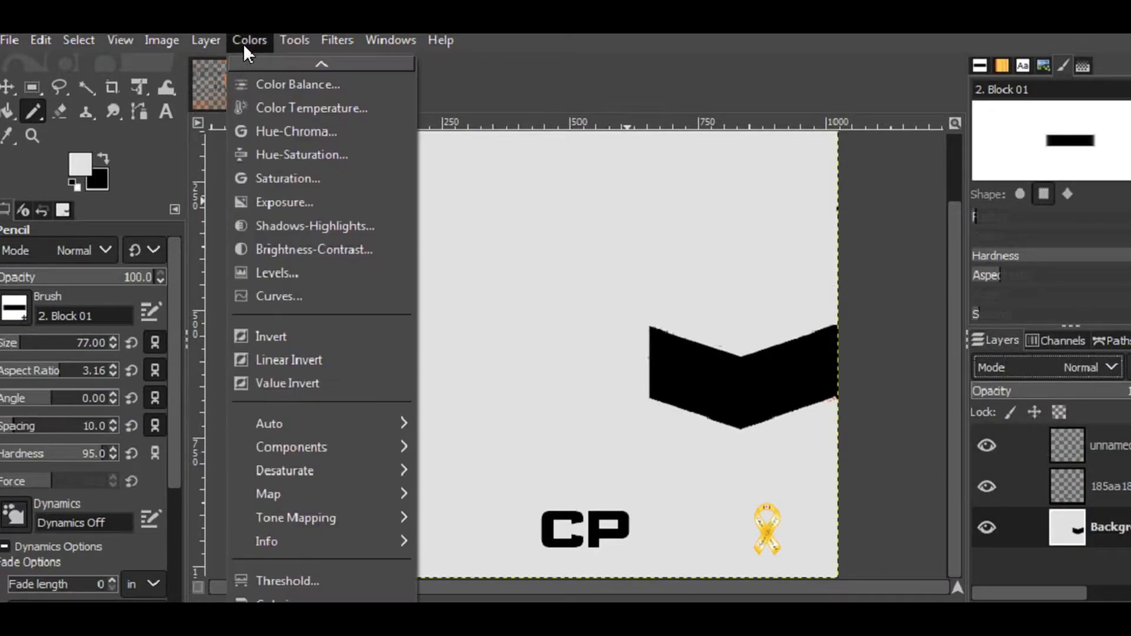
click(213, 486)
click(234, 78)
click(295, 83)
click(348, 82)
- Decompose the merged texture into separate layers using the RGB color model
click(250, 39)
click(625, 286)
click(619, 313)
click(590, 285)
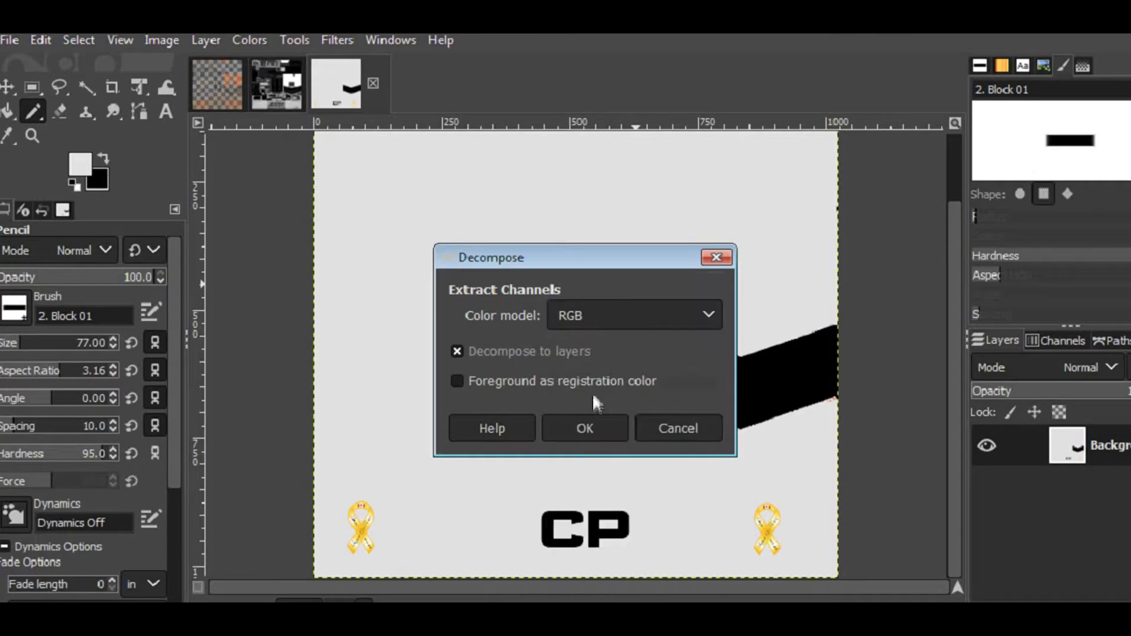
click(583, 427)
- Add a transparent layer named alpha to the decomposed image and place it below the blue layer
click(333, 85)
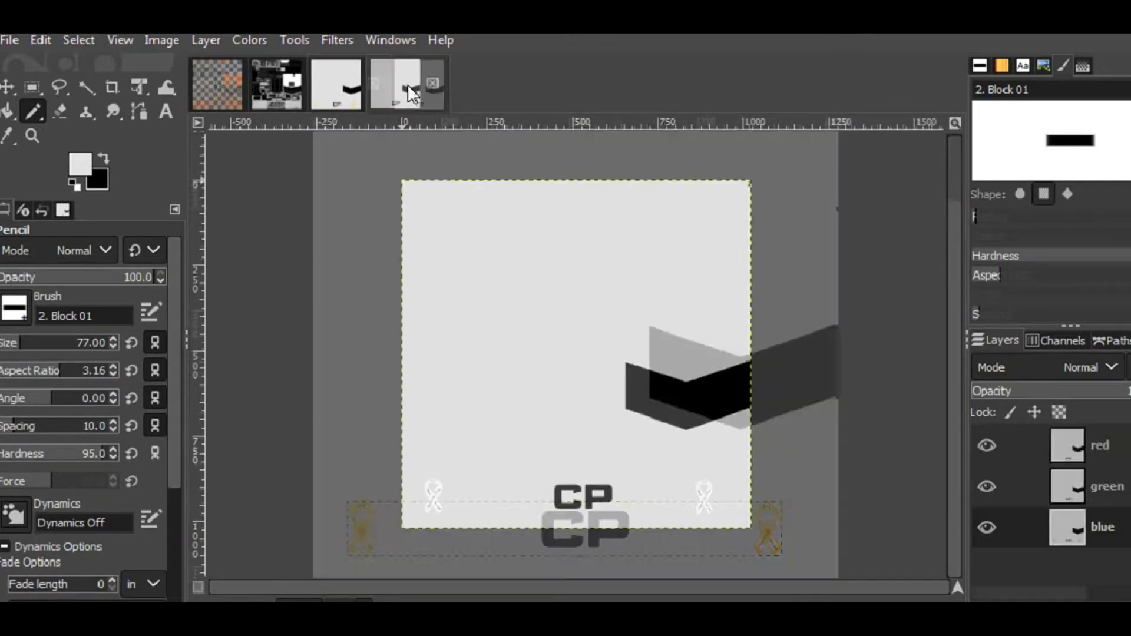
key(shift+ctrl+n)
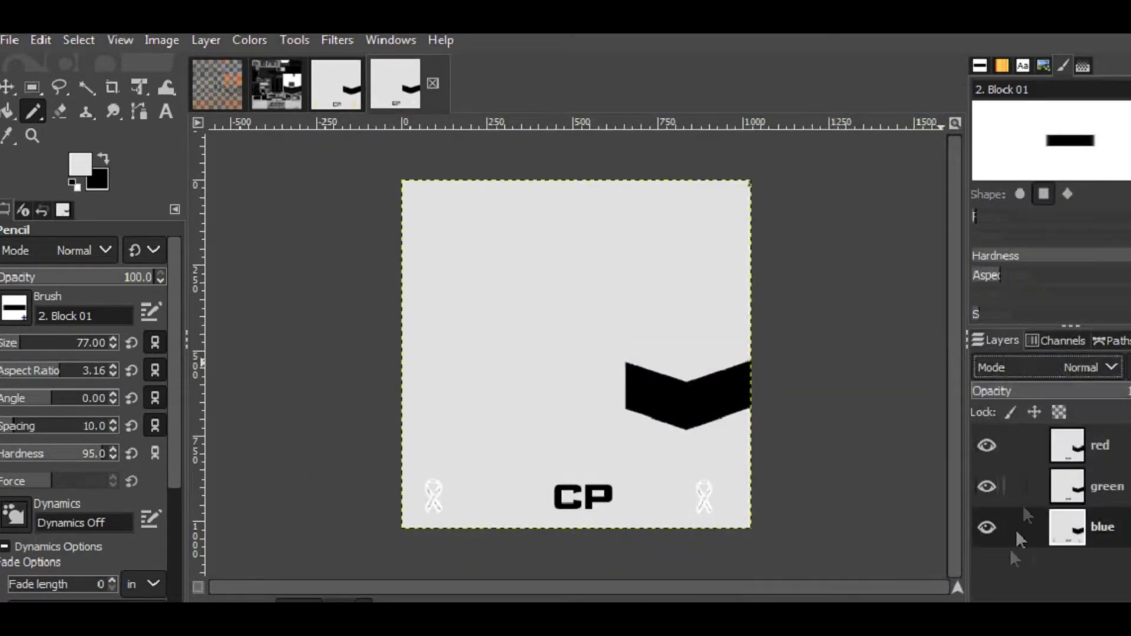
key(shift+ctrl+n)
key(Return)
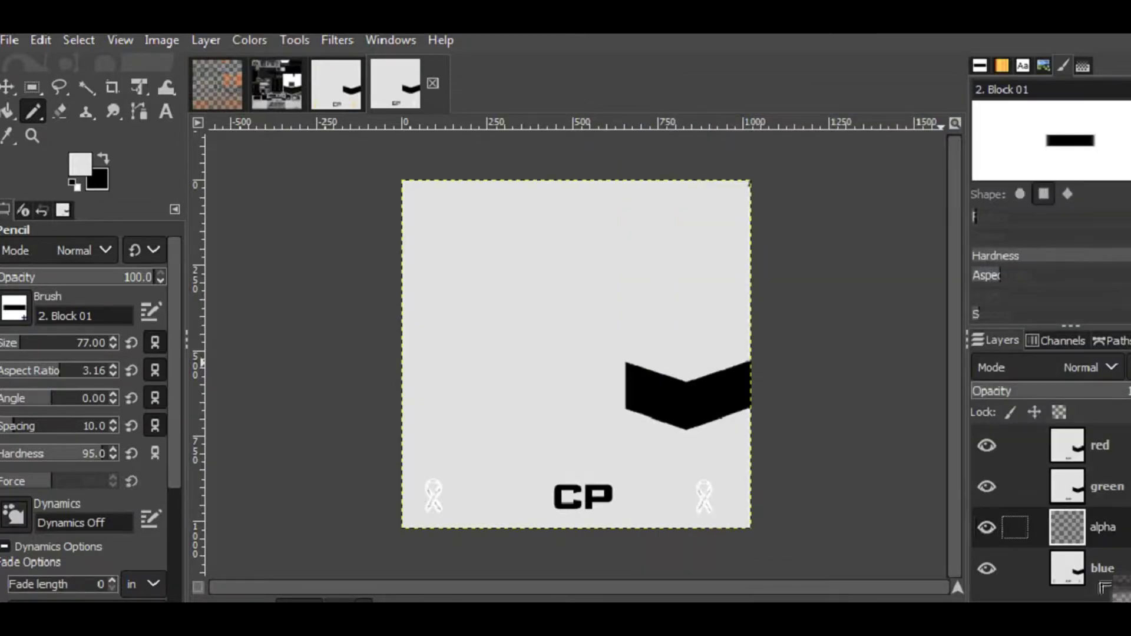
key(m)
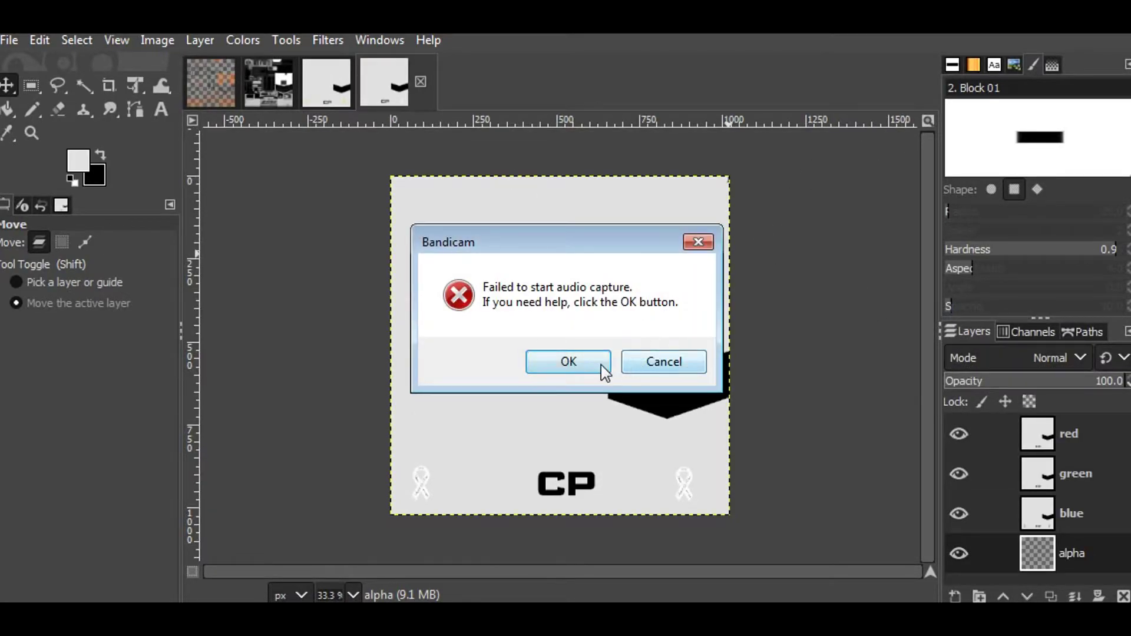
click(602, 367)
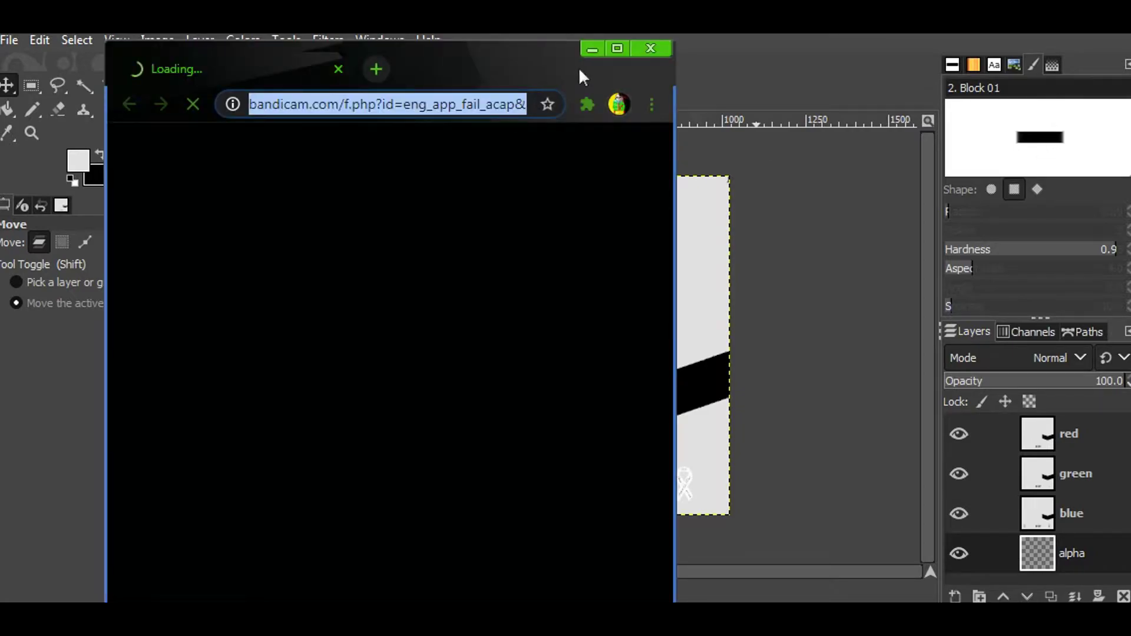
click(661, 51)
- Copy the entire alpha layer of the decomposed BNSF texture into the alpha layer of the decomposed CP texture
click(258, 103)
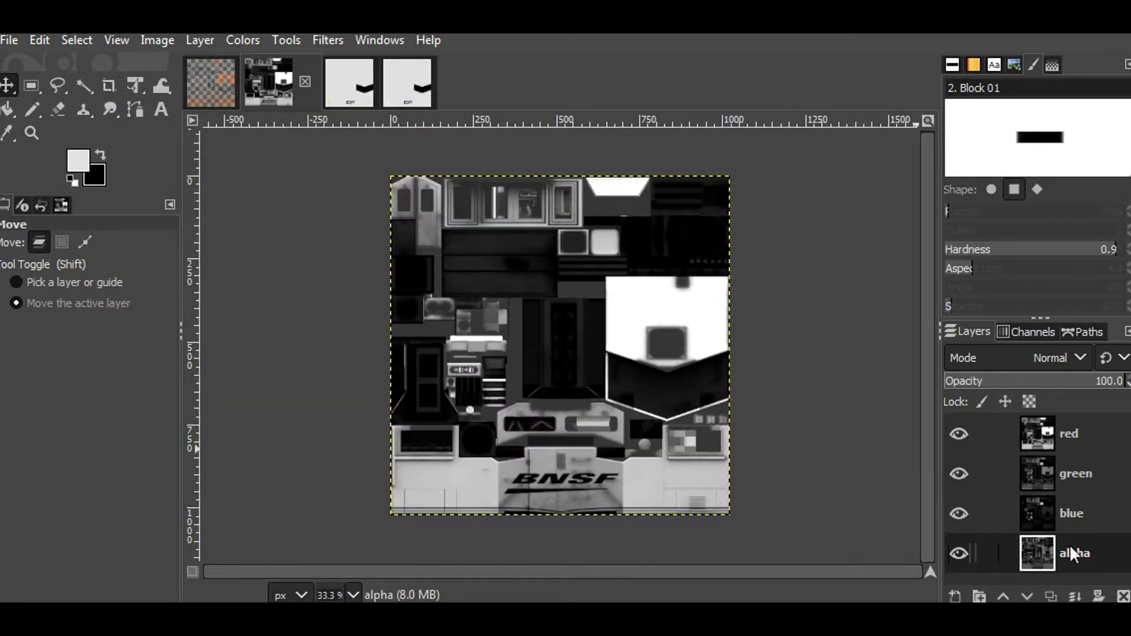
key(r)
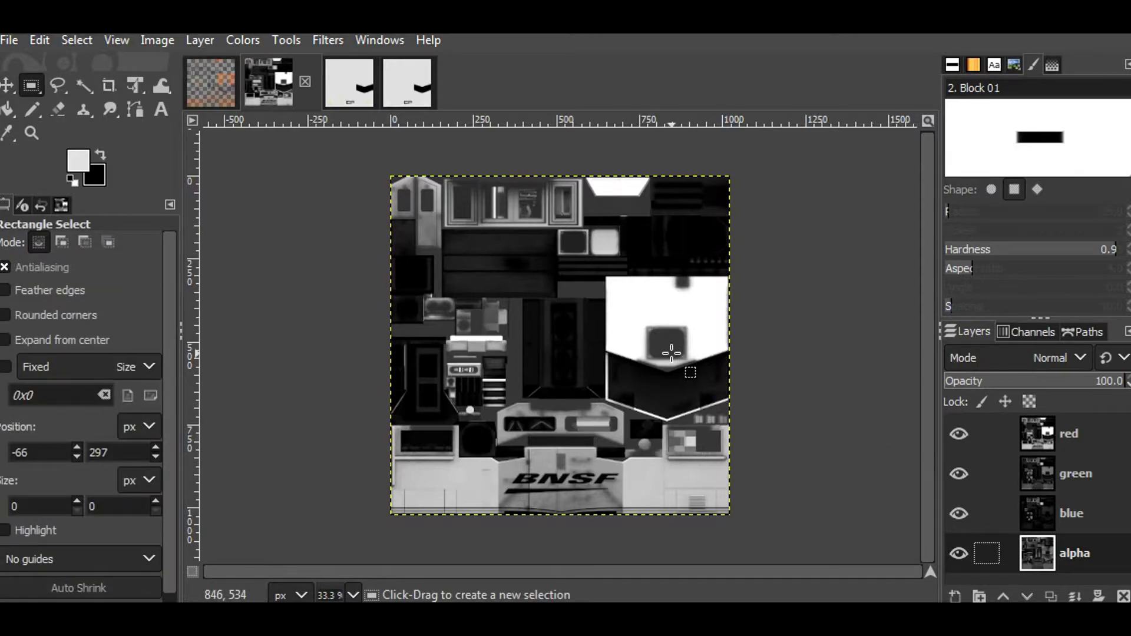
key(ctrl+a)
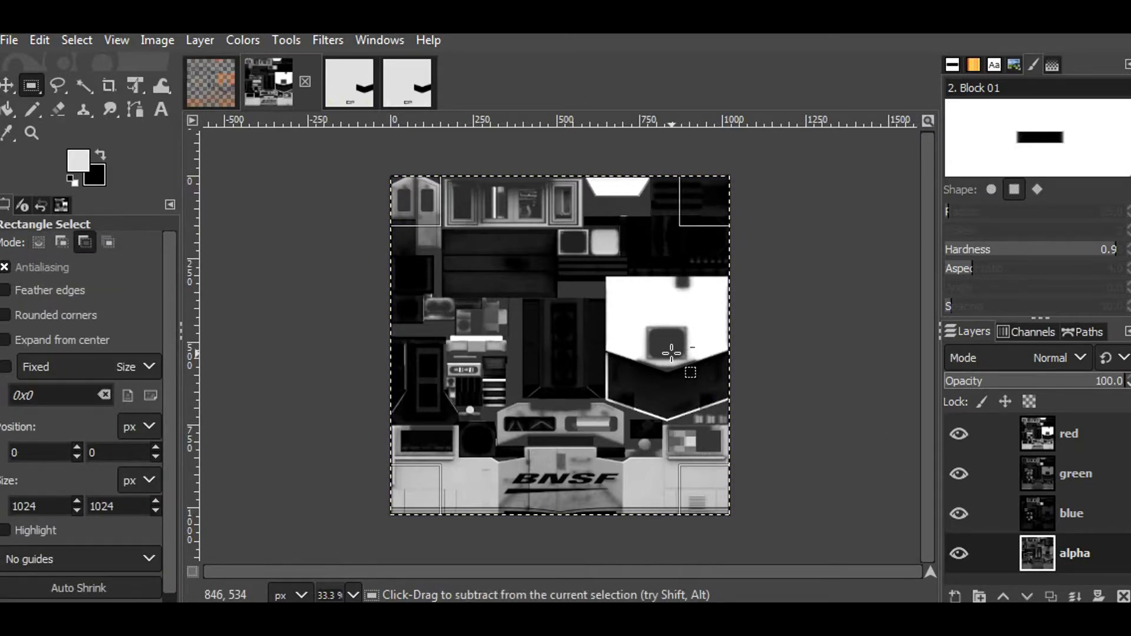
key(ctrl+c)
click(413, 92)
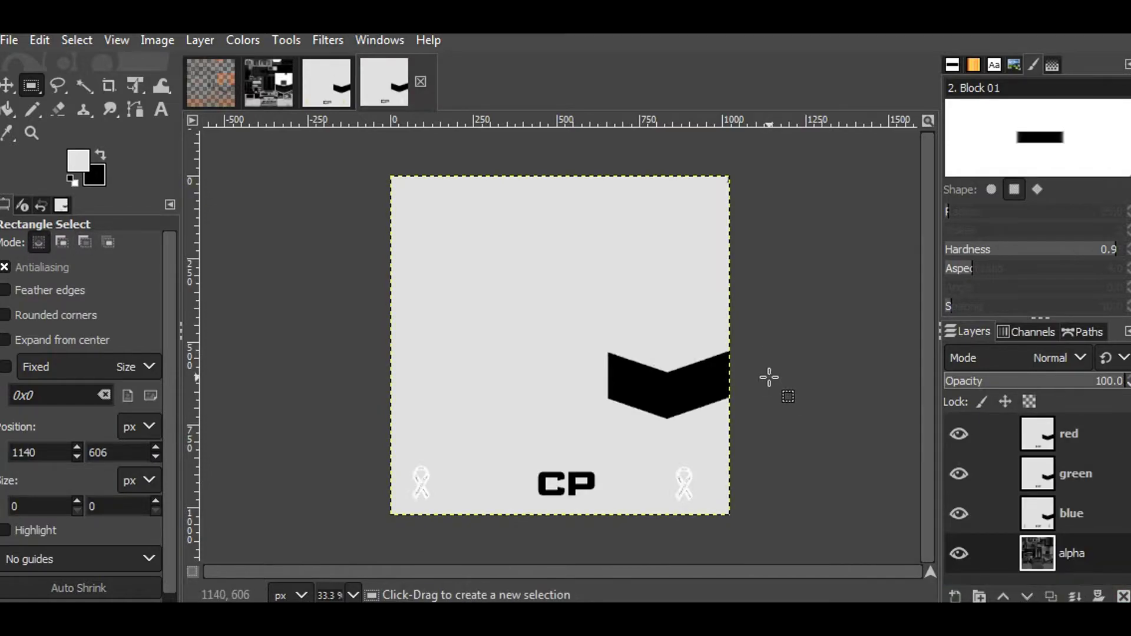
- Compose the decomposed CP texture's red, green, blue and alpha layers into a new color image with transparency
click(243, 40)
mouse_move(283, 435)
click(478, 457)
scroll(490, 250, down, 1)
click(672, 475)
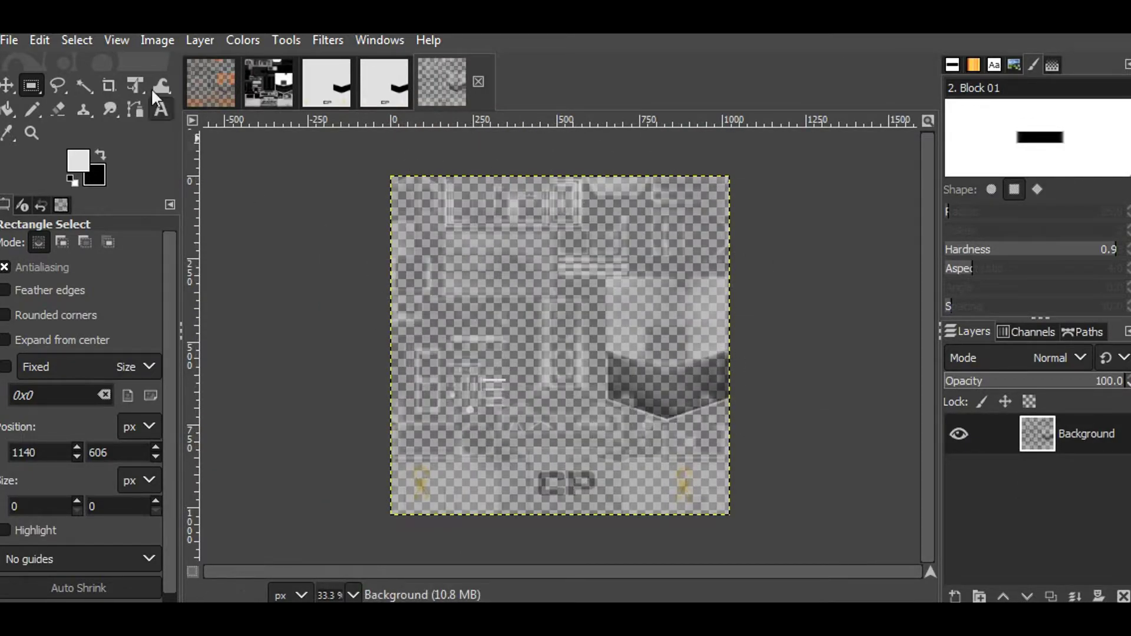
- Export the composed image to the CP 7023 Honoring Veterans folder as sd70ace_livery_BNSF1_reskinned.dds
click(18, 37)
click(80, 324)
click(76, 213)
double_click(228, 189)
click(248, 65)
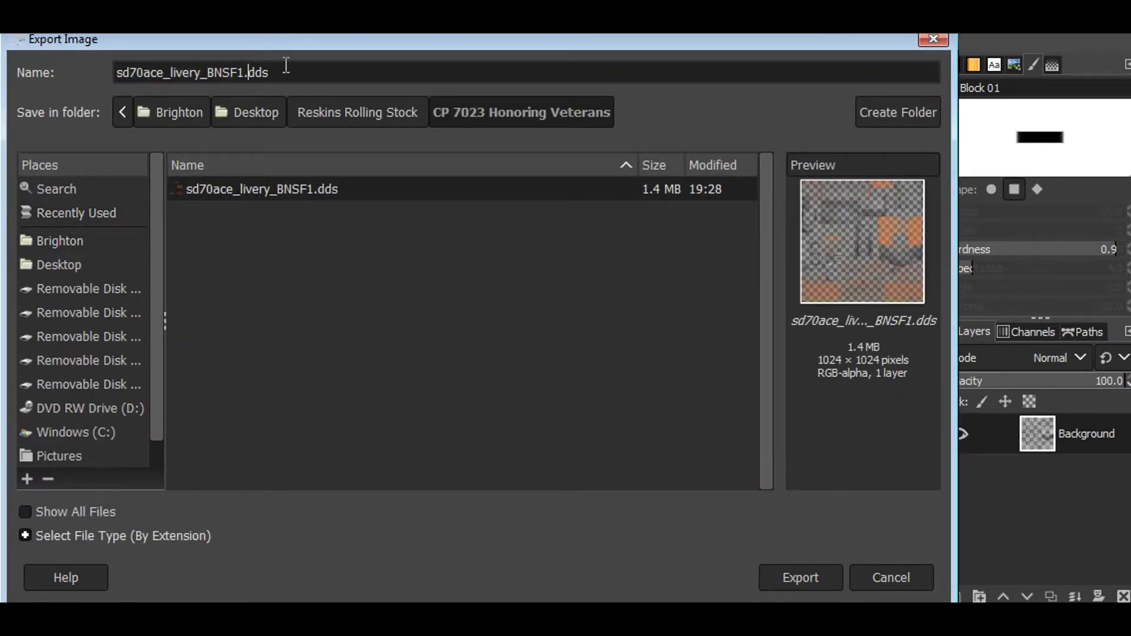
text(_reskinned)
click(777, 577)
- Save the DDS file with ABGR8 format, BC2 / DXT3 compression and a changed mipmaps option
click(196, 111)
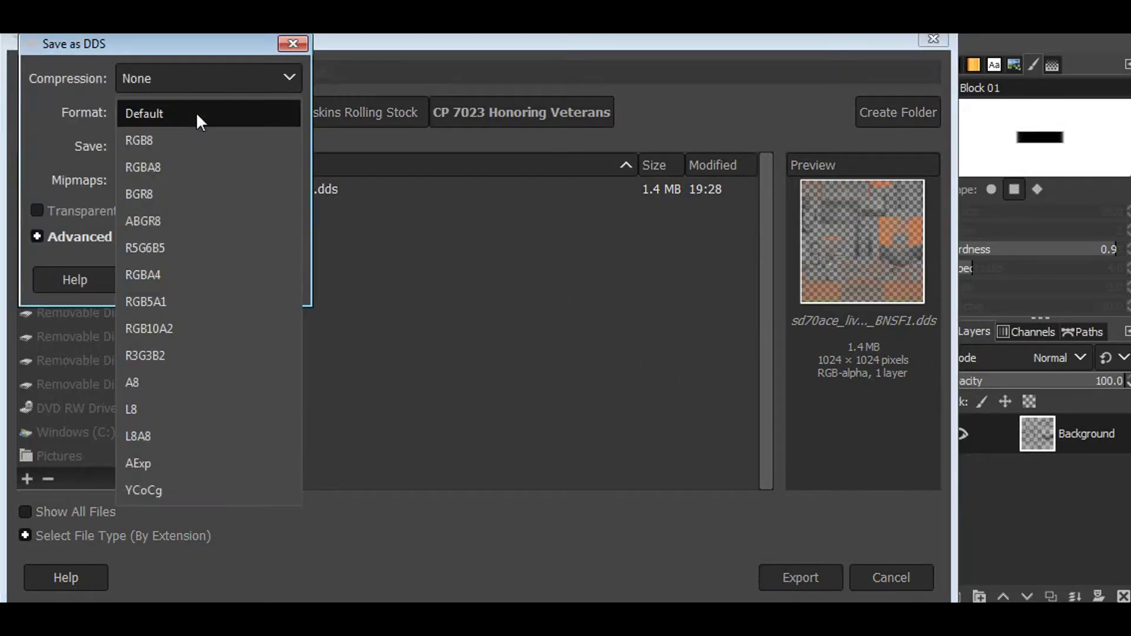
click(193, 220)
click(247, 79)
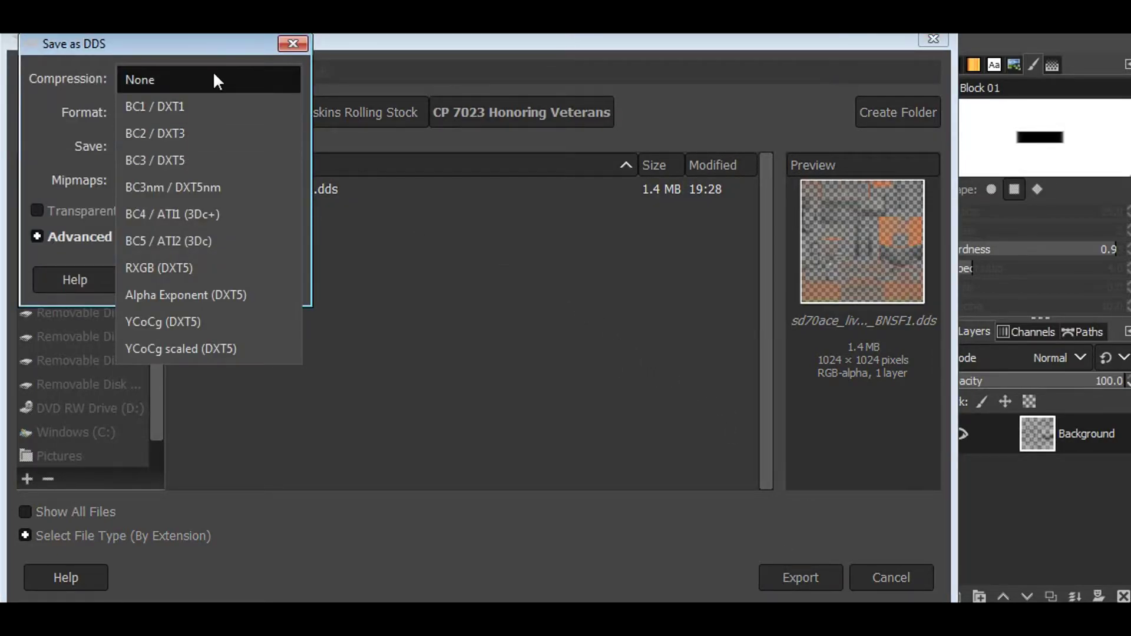
click(293, 131)
click(186, 180)
click(271, 205)
click(247, 281)
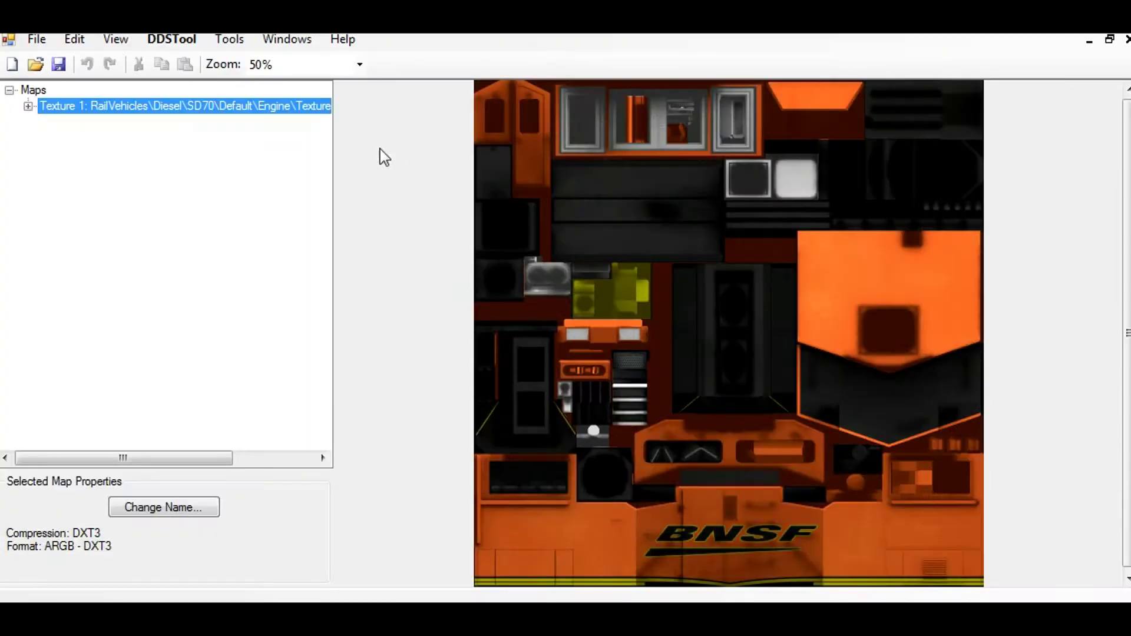
- Switch to RSBinTool and import sd70ace_livery_BNSF1_reskinned.dds in place of the orange BNSF texture
click(189, 39)
click(212, 83)
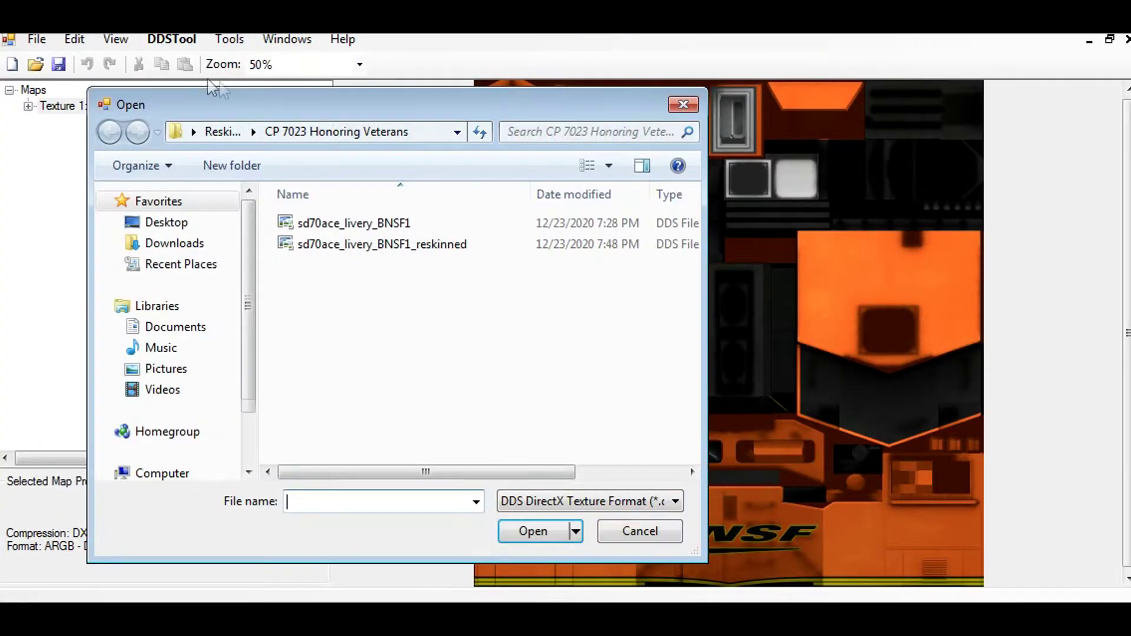
double_click(465, 247)
click(647, 377)
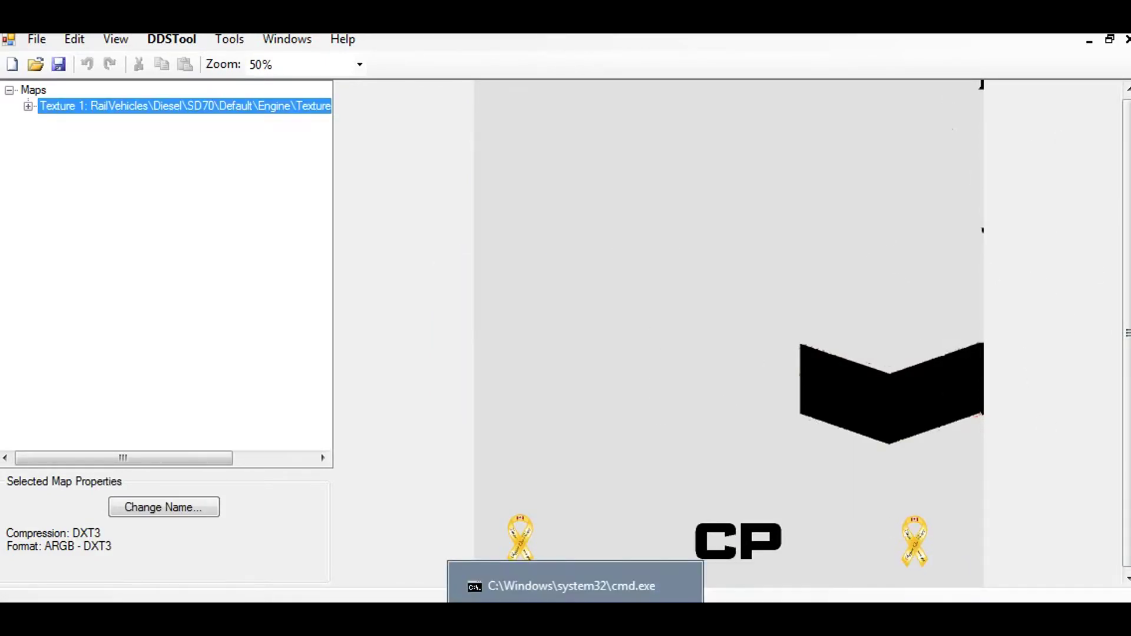
click(637, 614)
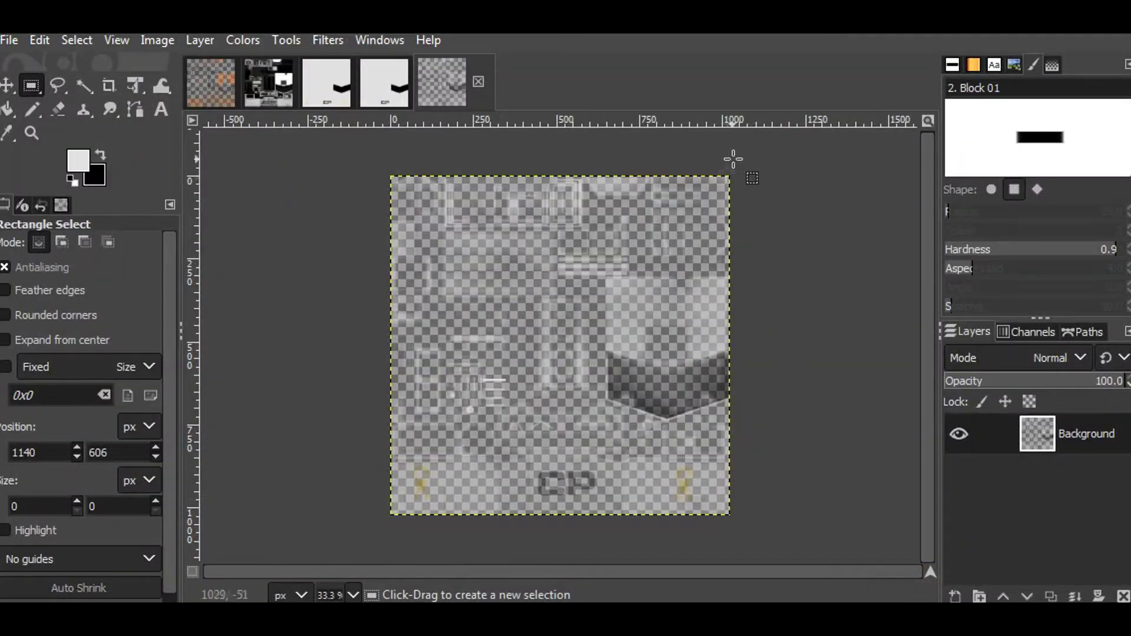
click(264, 82)
click(455, 87)
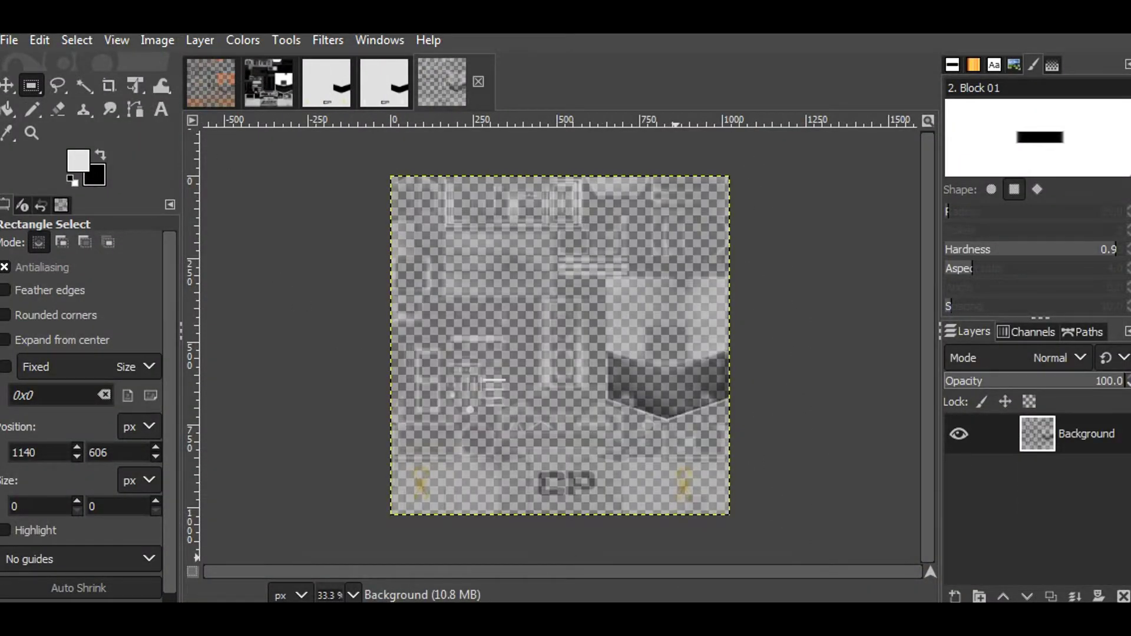
- Switch back to RSBinTool and save the reskinned sd70ace_livery_BNSF1 texture file
click(674, 614)
click(37, 39)
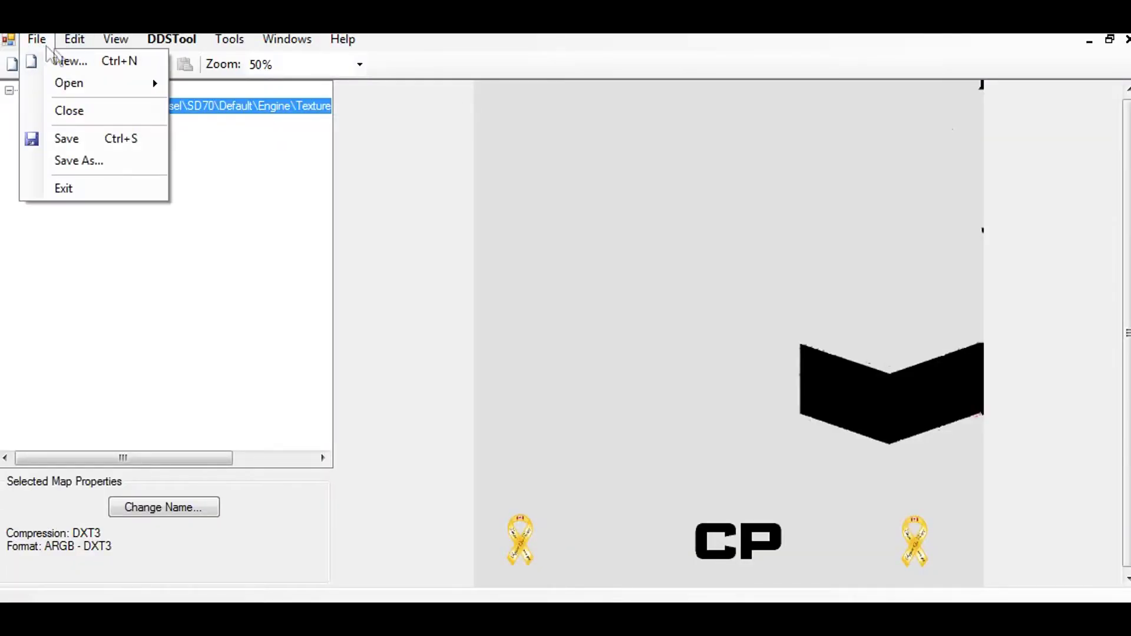
click(93, 141)
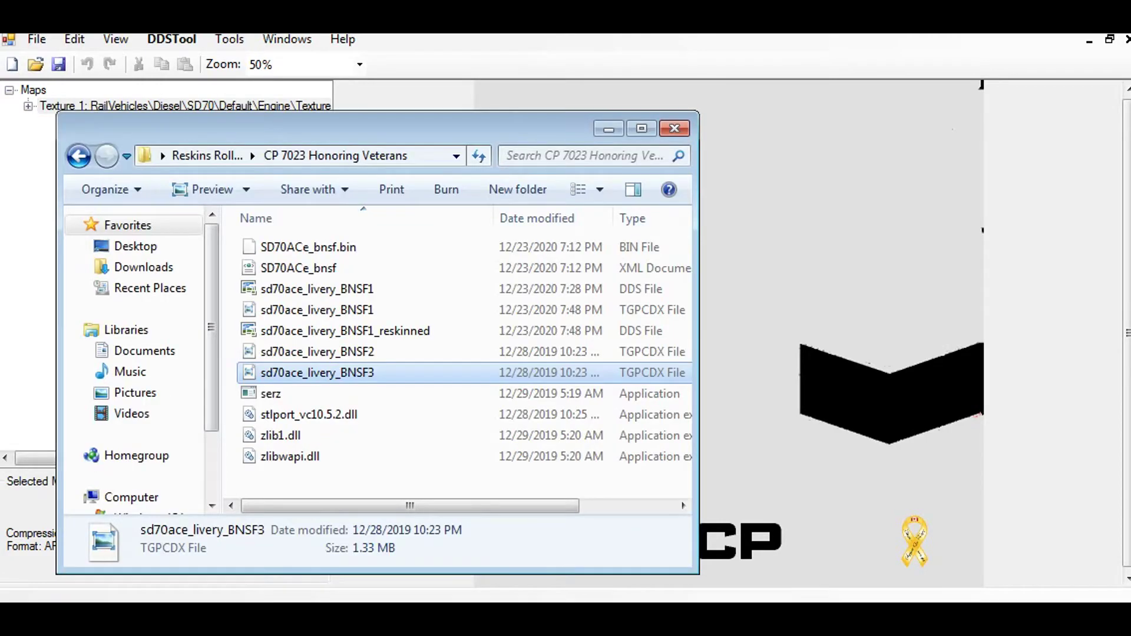
- Open the RSC\CP 7023 Honoring Veterans RailVehicles\Diesel\SD70\Default\Engine\Textures folder beside the reskin project folder
click(330, 613)
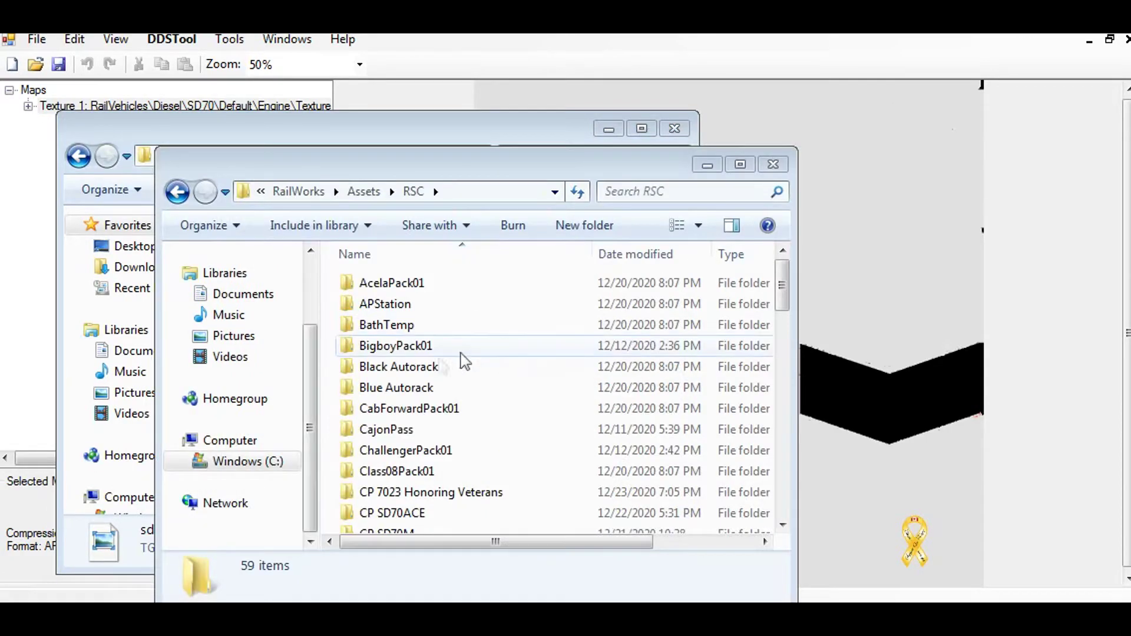
click(459, 168)
scroll(484, 347, down, 1)
double_click(506, 439)
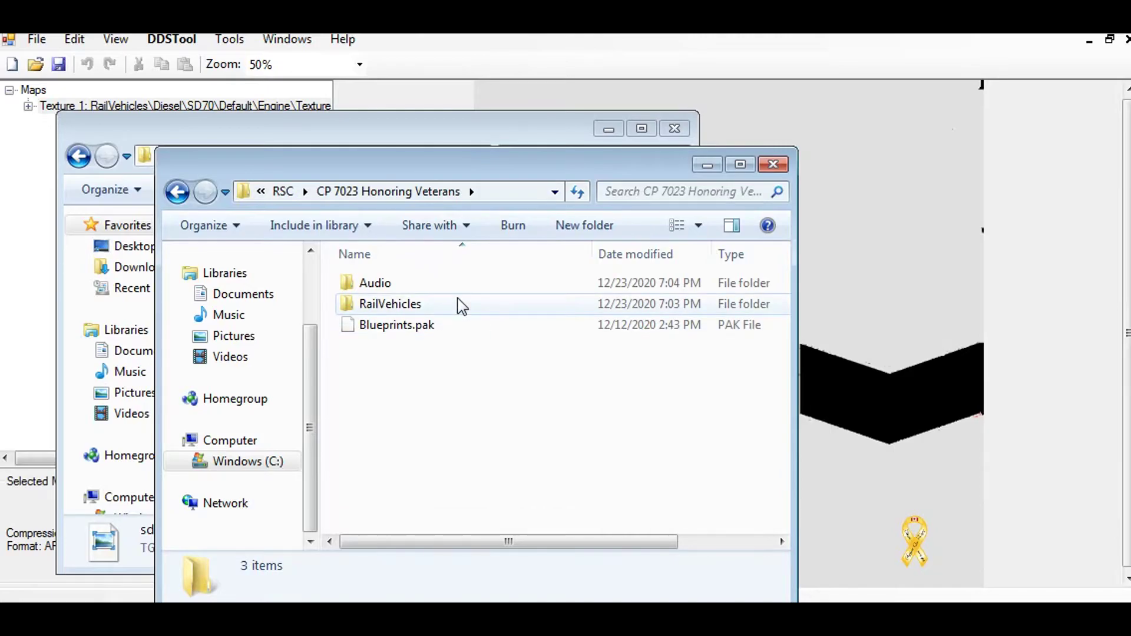
double_click(450, 303)
click(405, 306)
double_click(405, 306)
double_click(388, 286)
double_click(390, 285)
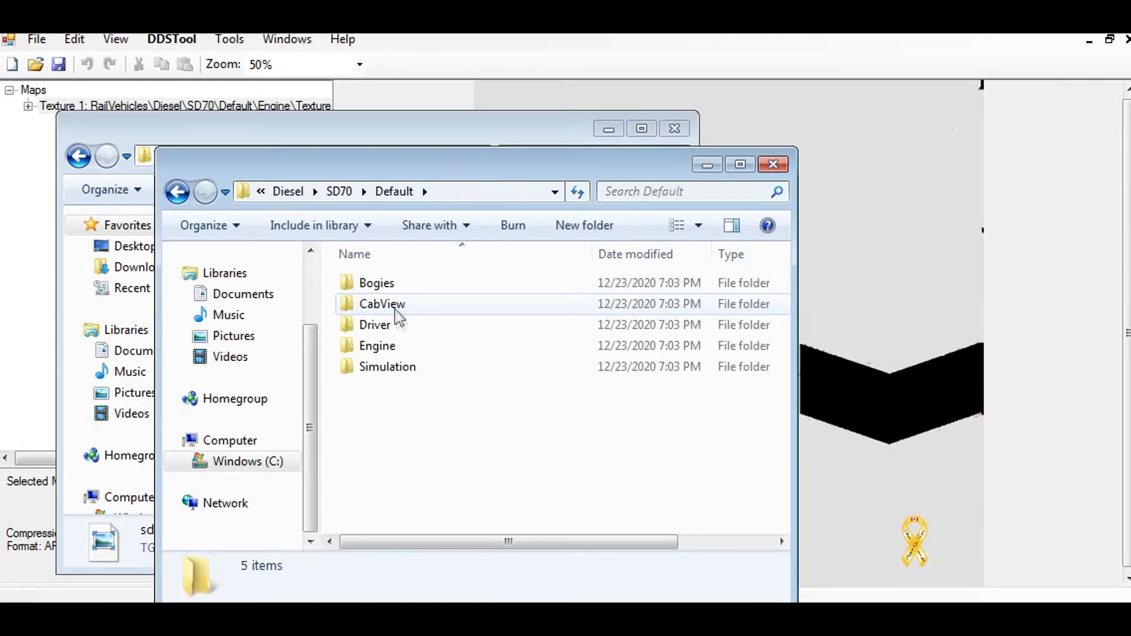
double_click(391, 346)
double_click(397, 303)
drag(538, 164, 1002, 83)
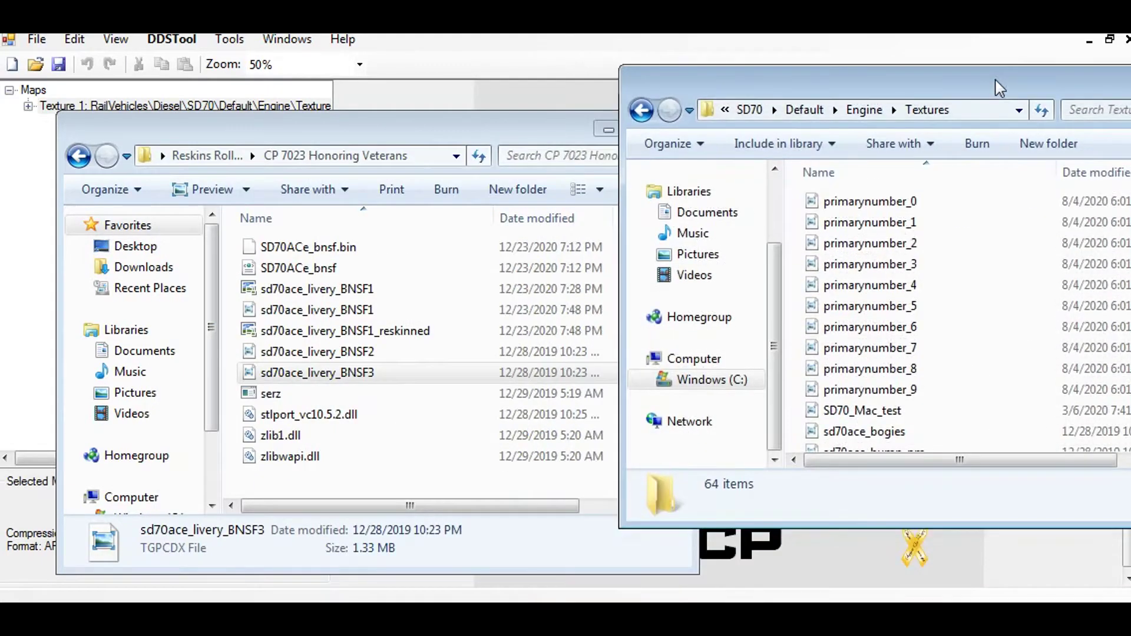
- Copy the sd70ace_livery_BNSF1 TGPCDX file from the project folder into the Textures folder, replacing the existing file
click(434, 310)
right_click(434, 310)
click(471, 494)
right_click(792, 410)
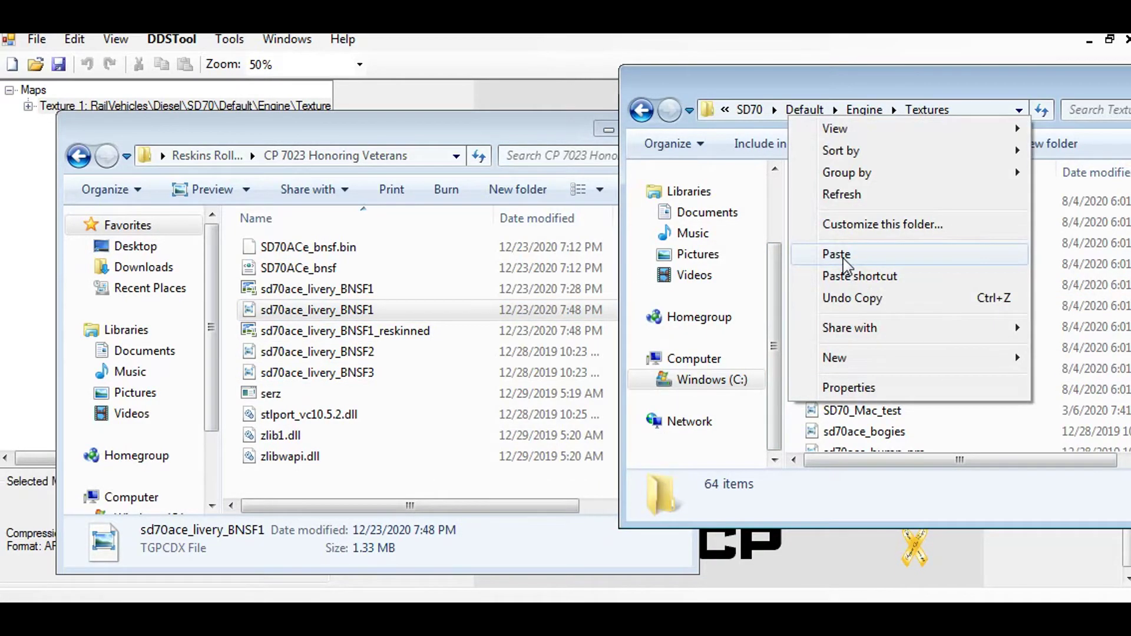
click(851, 253)
click(499, 200)
- Close the project folder and Textures folder windows
drag(525, 135, 357, 138)
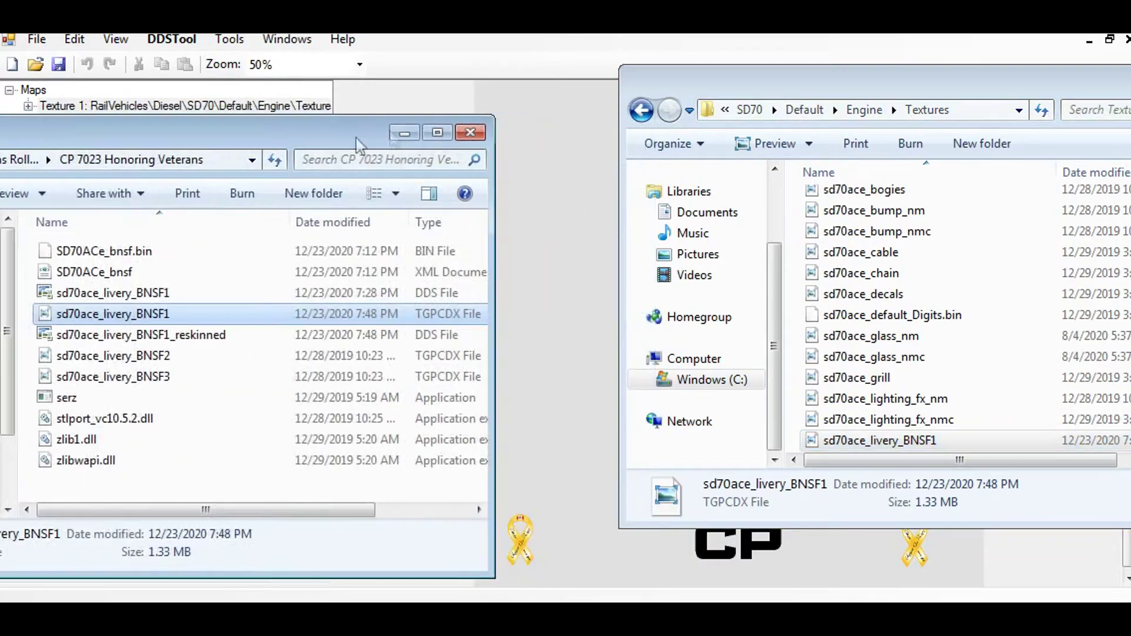
click(508, 131)
drag(978, 87, 493, 86)
click(752, 82)
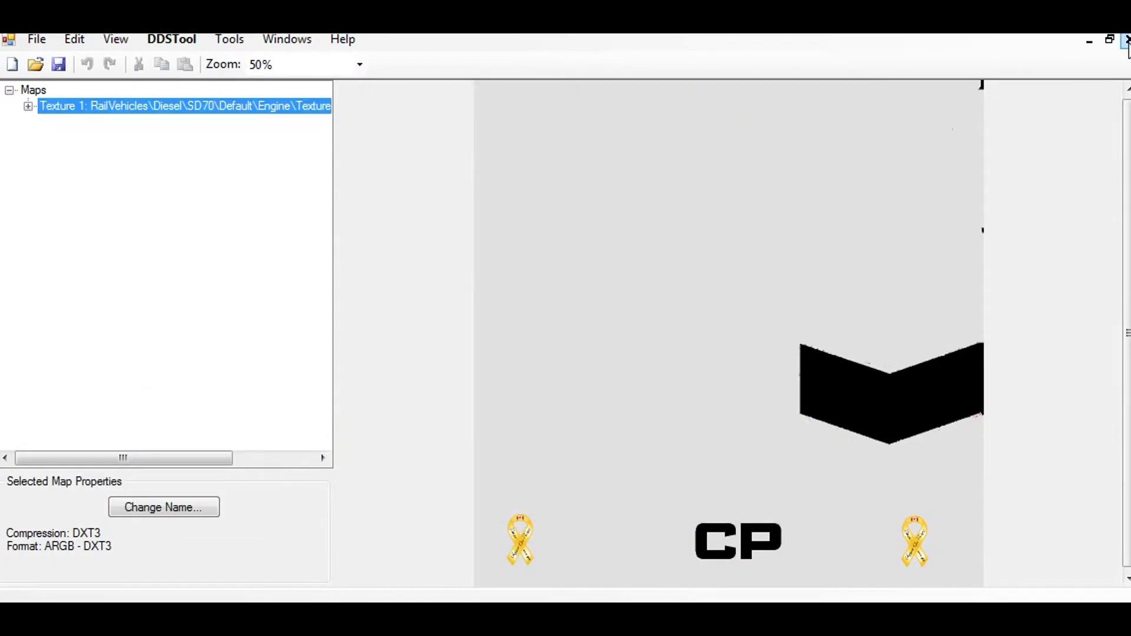
- Close the remaining RSBinTool window
click(607, 616)
click(696, 72)
mouse_move(610, 616)
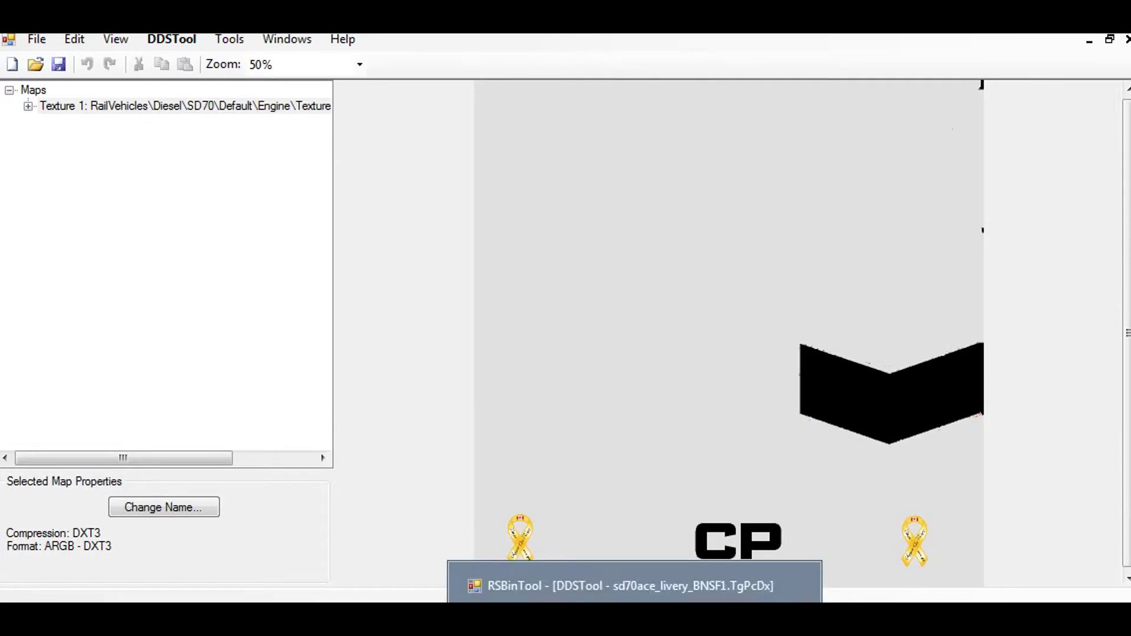
click(740, 585)
click(750, 585)
mouse_move(589, 616)
click(822, 586)
- Launch the train simulator game and start creating a new consist in Quick Drive
click(245, 298)
click(30, 616)
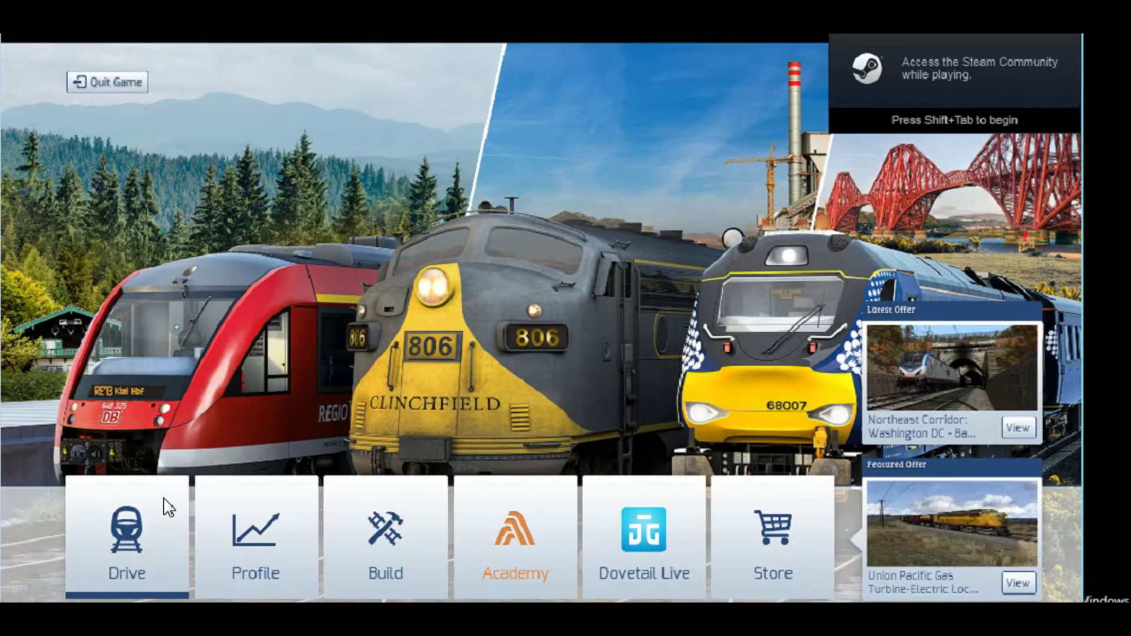
click(168, 507)
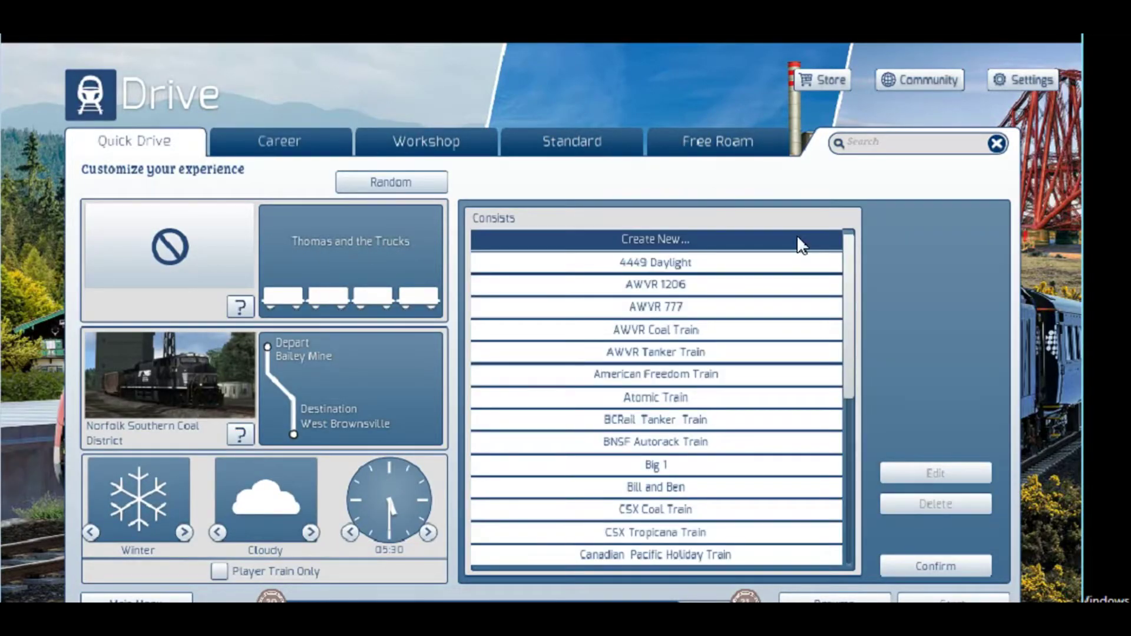
click(917, 562)
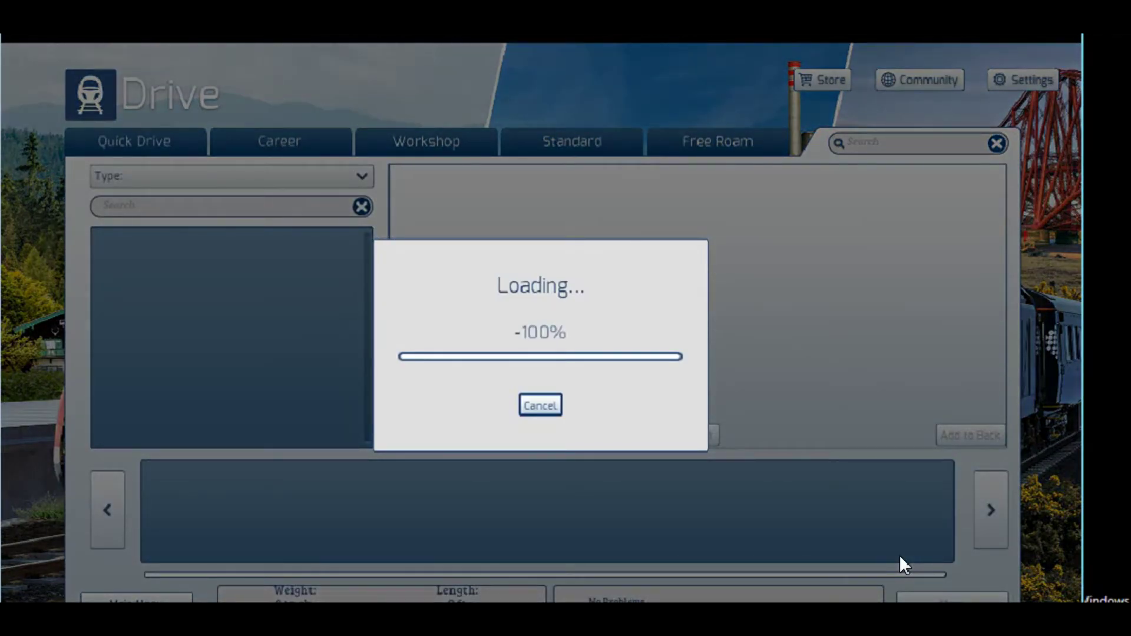